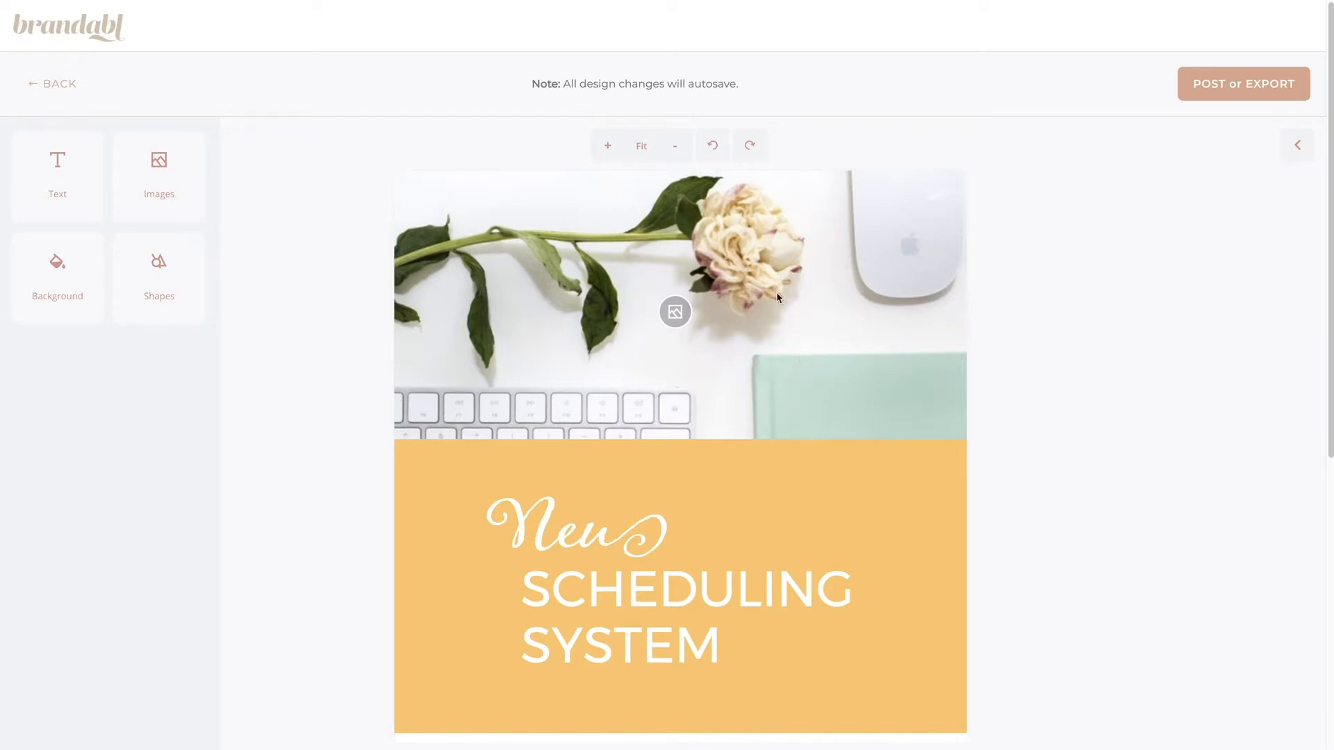
# Search Unsplash for "Flower" photos to replace the desk picture in the upper image frame.
pyautogui.click(674, 314)
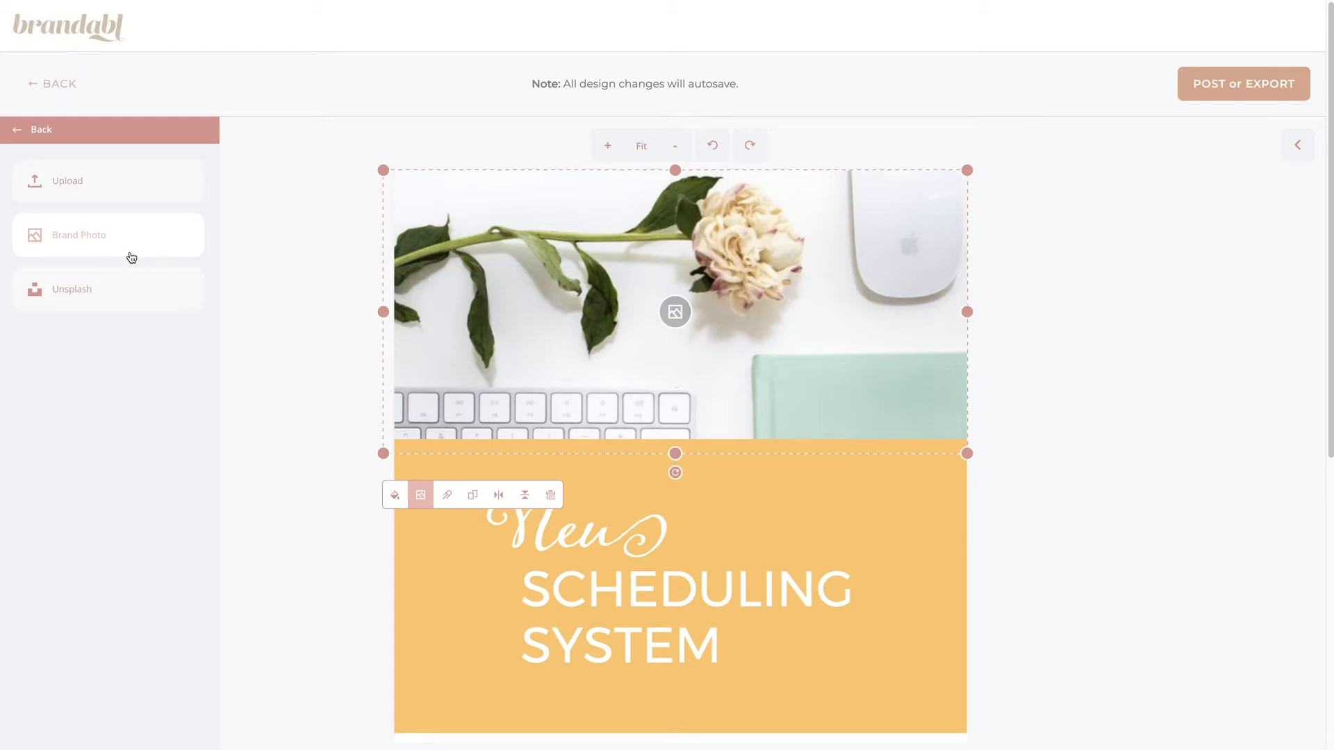
pyautogui.click(84, 299)
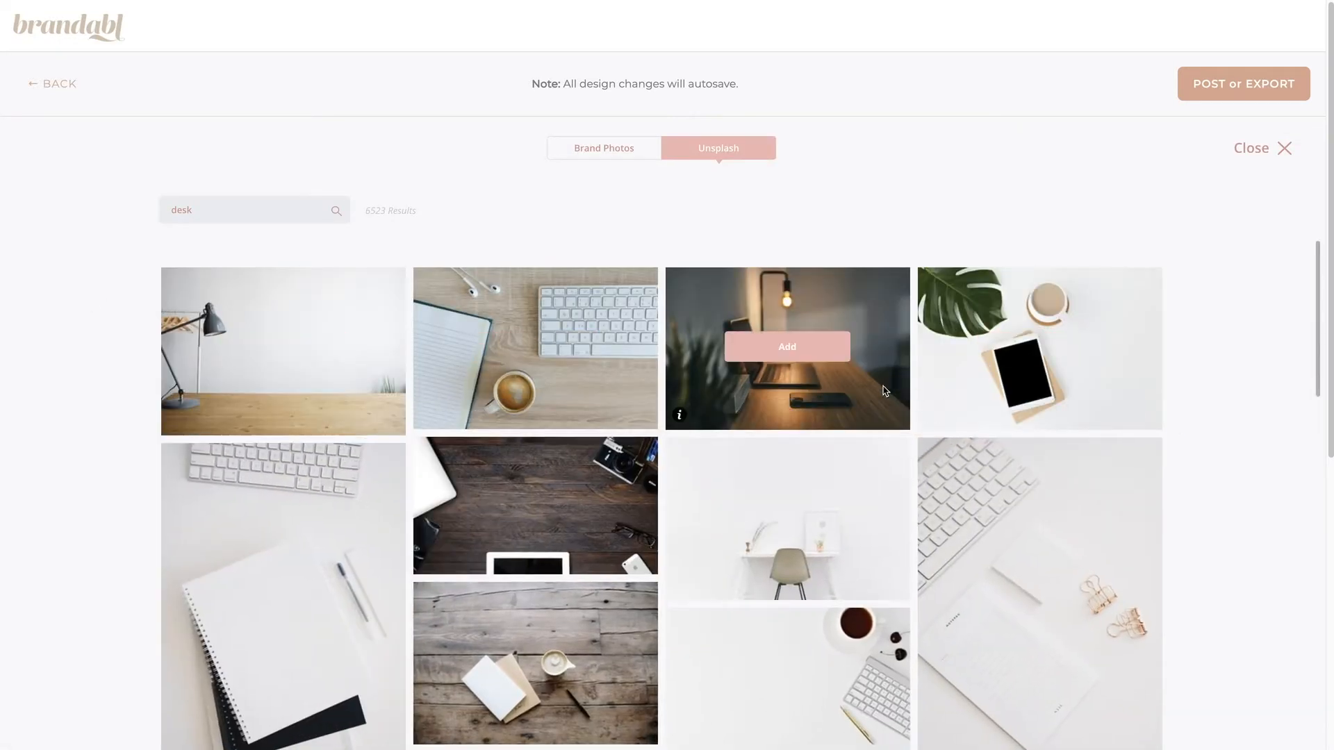
pyautogui.scroll(-4, 884, 385)
pyautogui.scroll(-3, 882, 382)
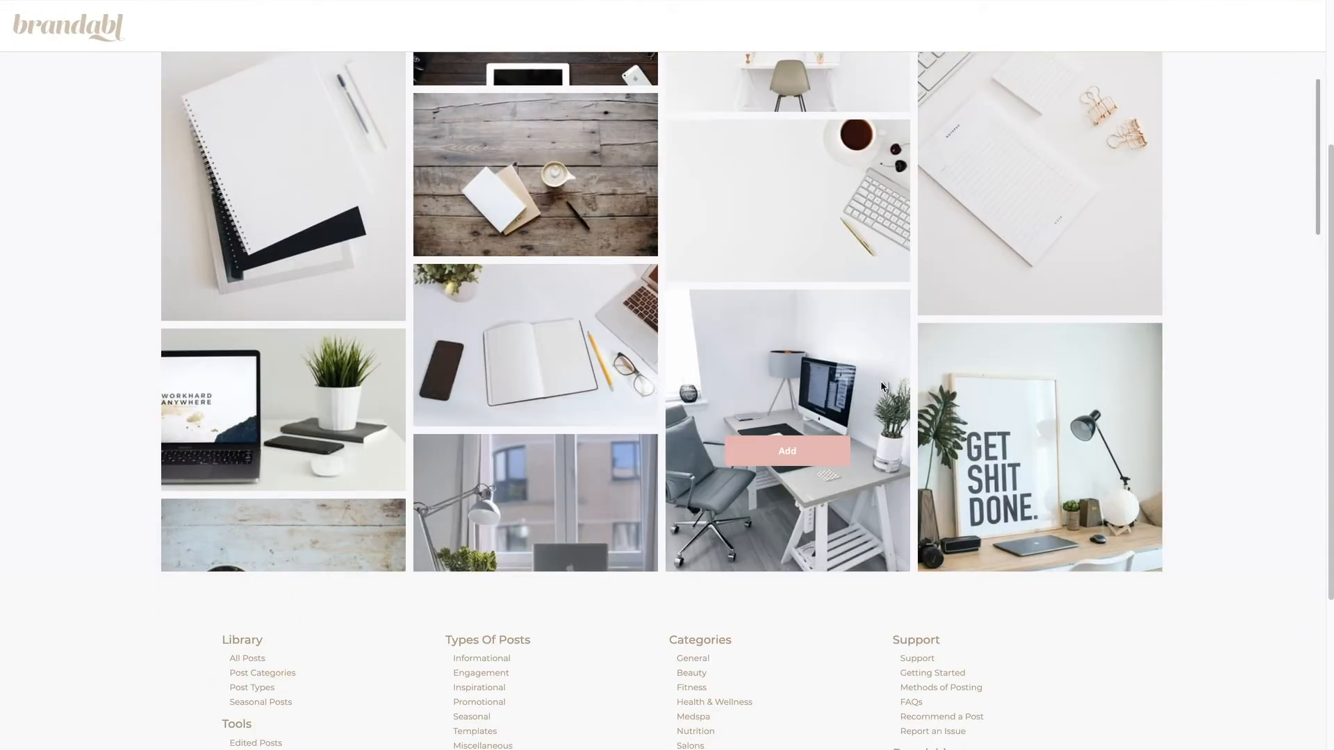
pyautogui.scroll(7, 881, 381)
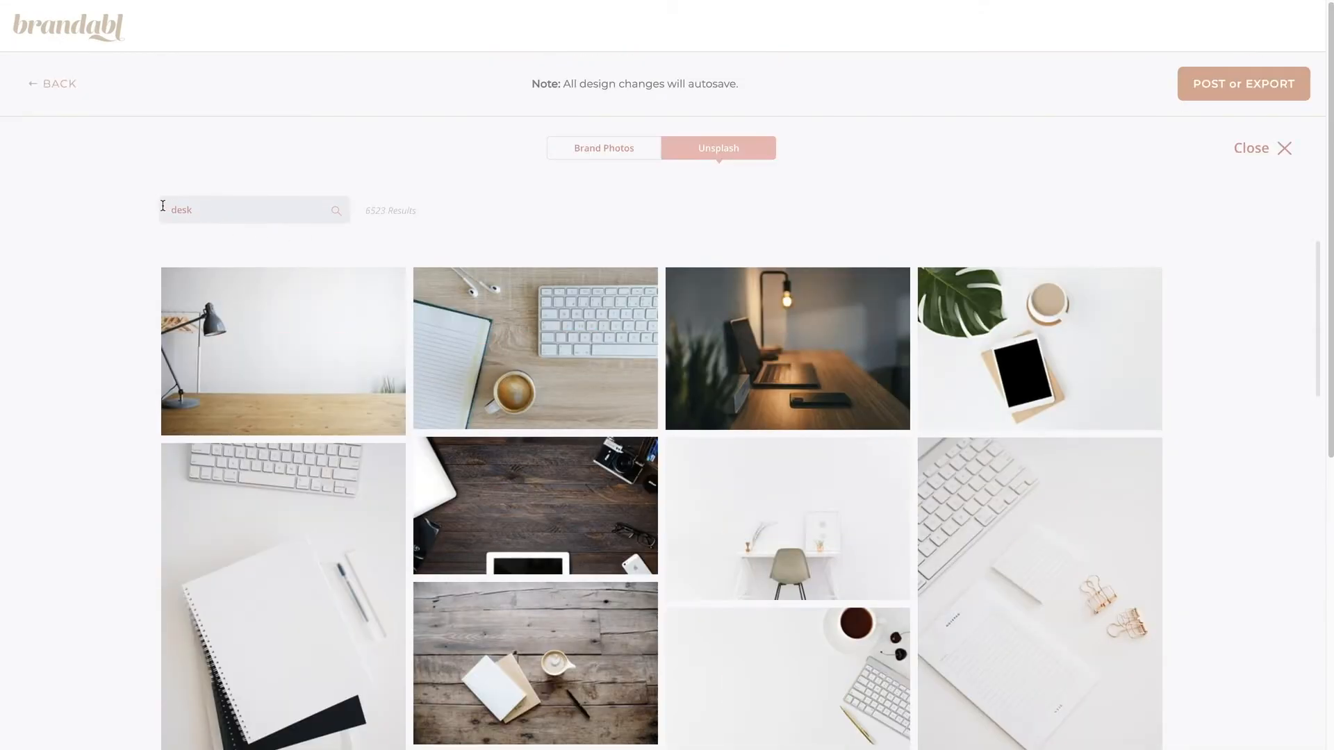
pyautogui.doubleClick(212, 208)
pyautogui.write('Flow')
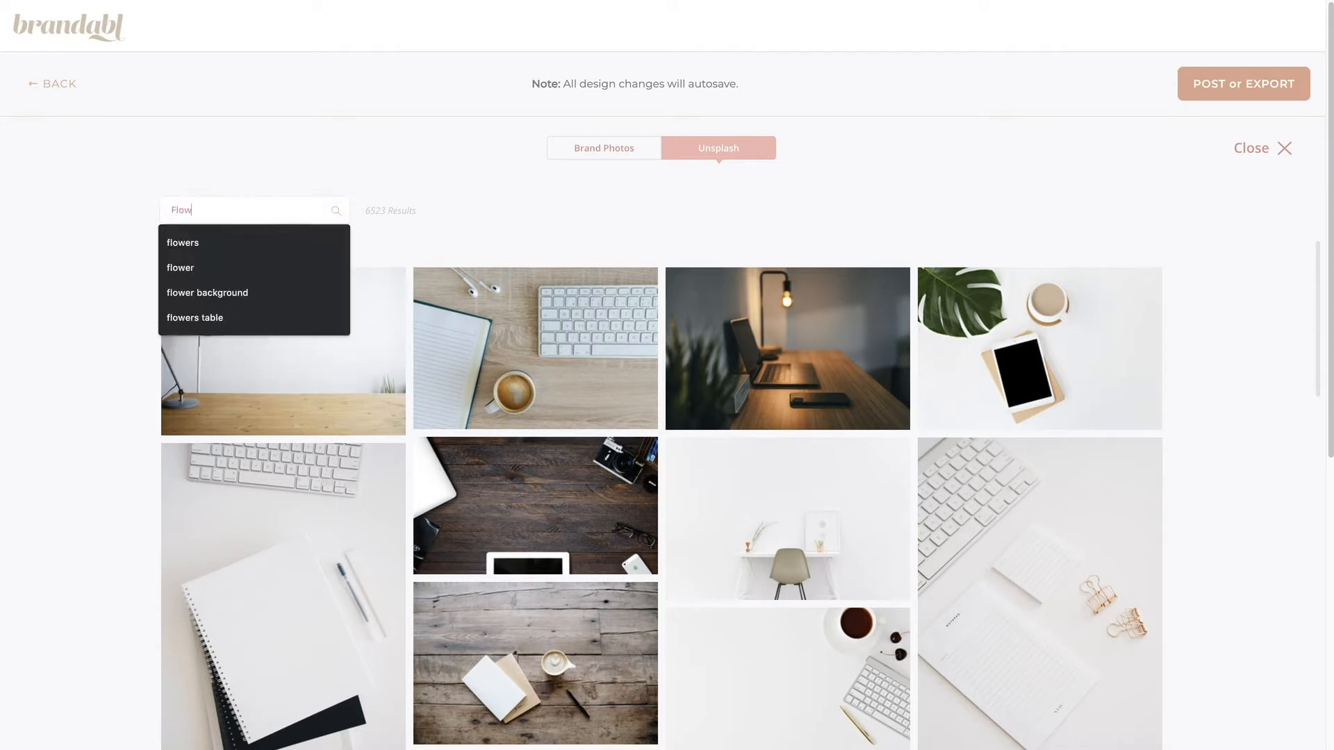
pyautogui.write('er')
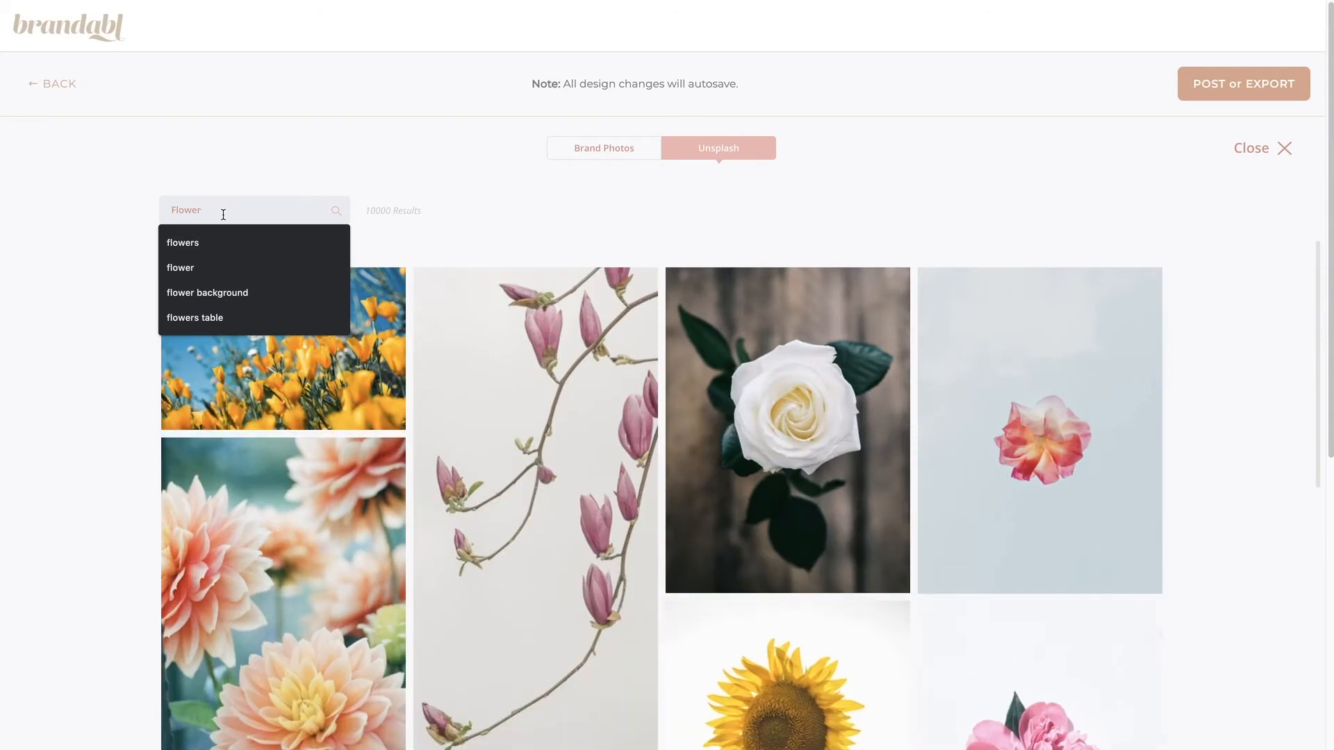
# Add the Unsplash photo of a single pink tulip on a pink background to the upper image frame.
pyautogui.scroll(-2, 802, 355)
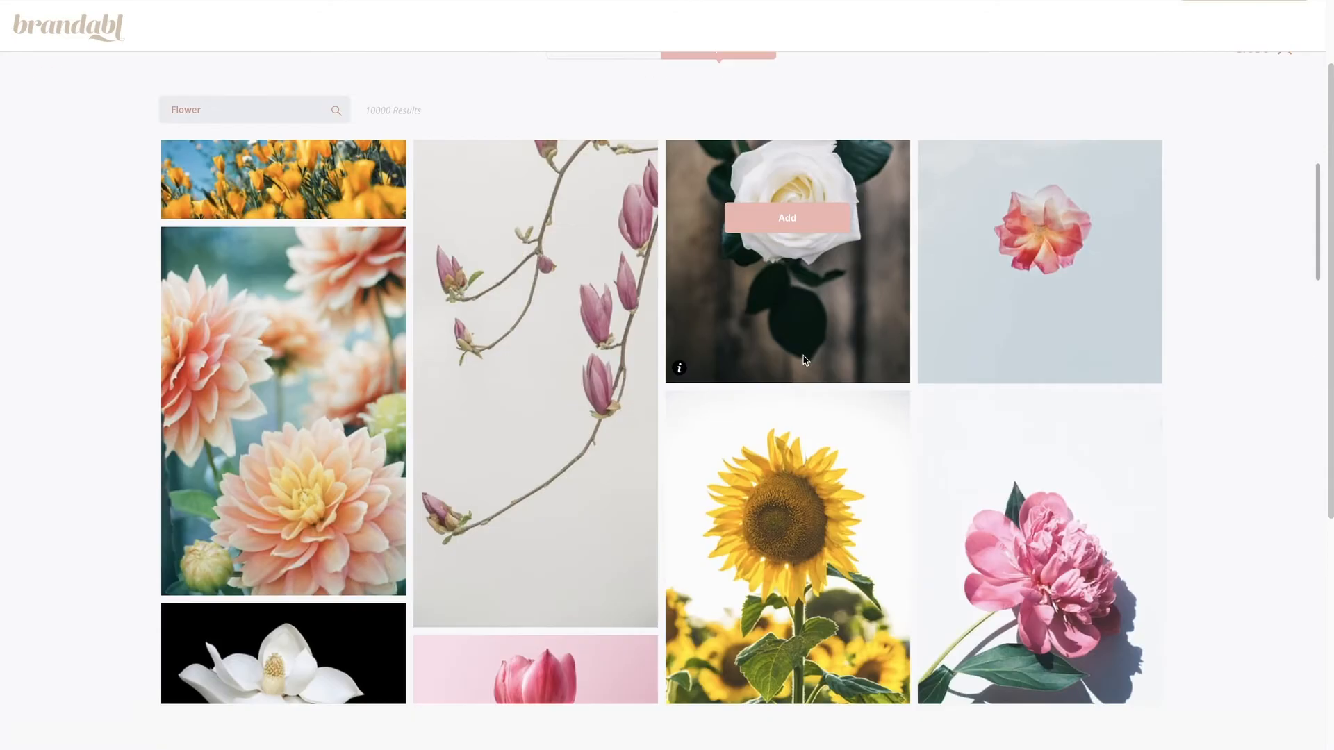
pyautogui.scroll(1, 804, 360)
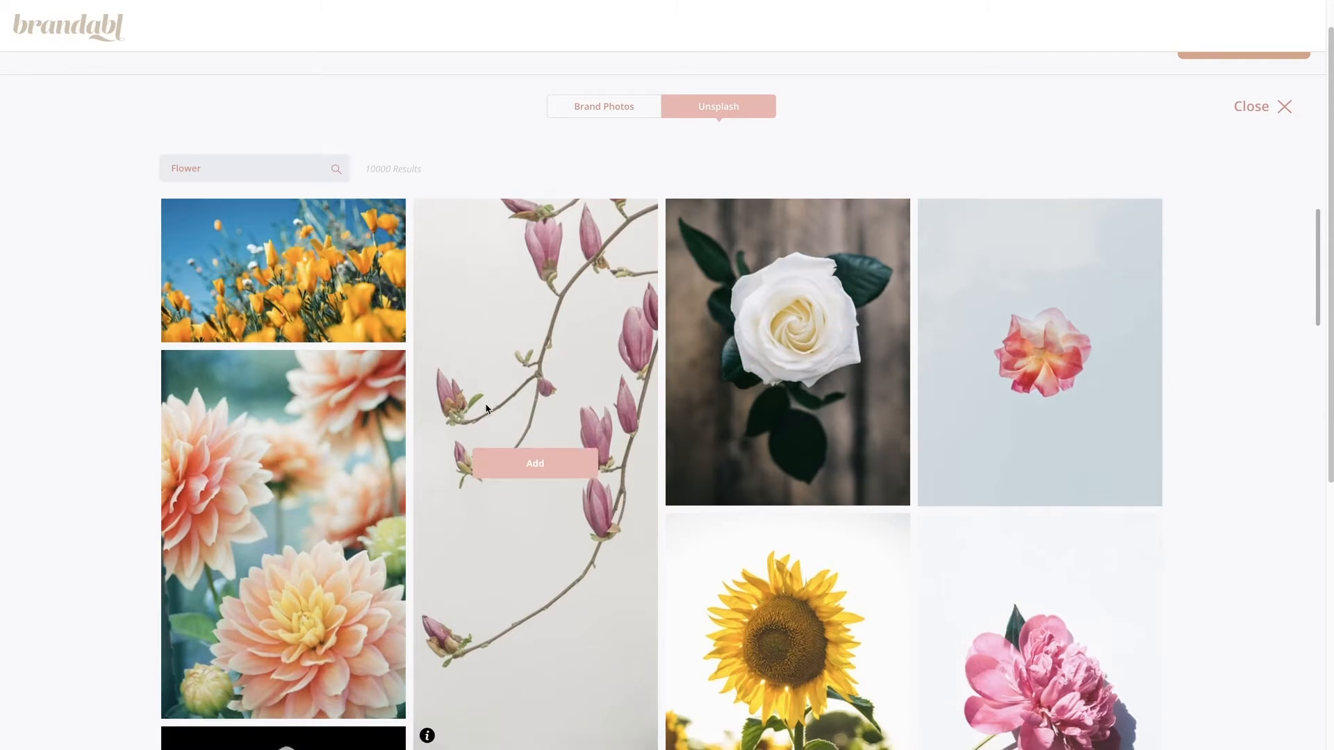
pyautogui.scroll(-5, 487, 408)
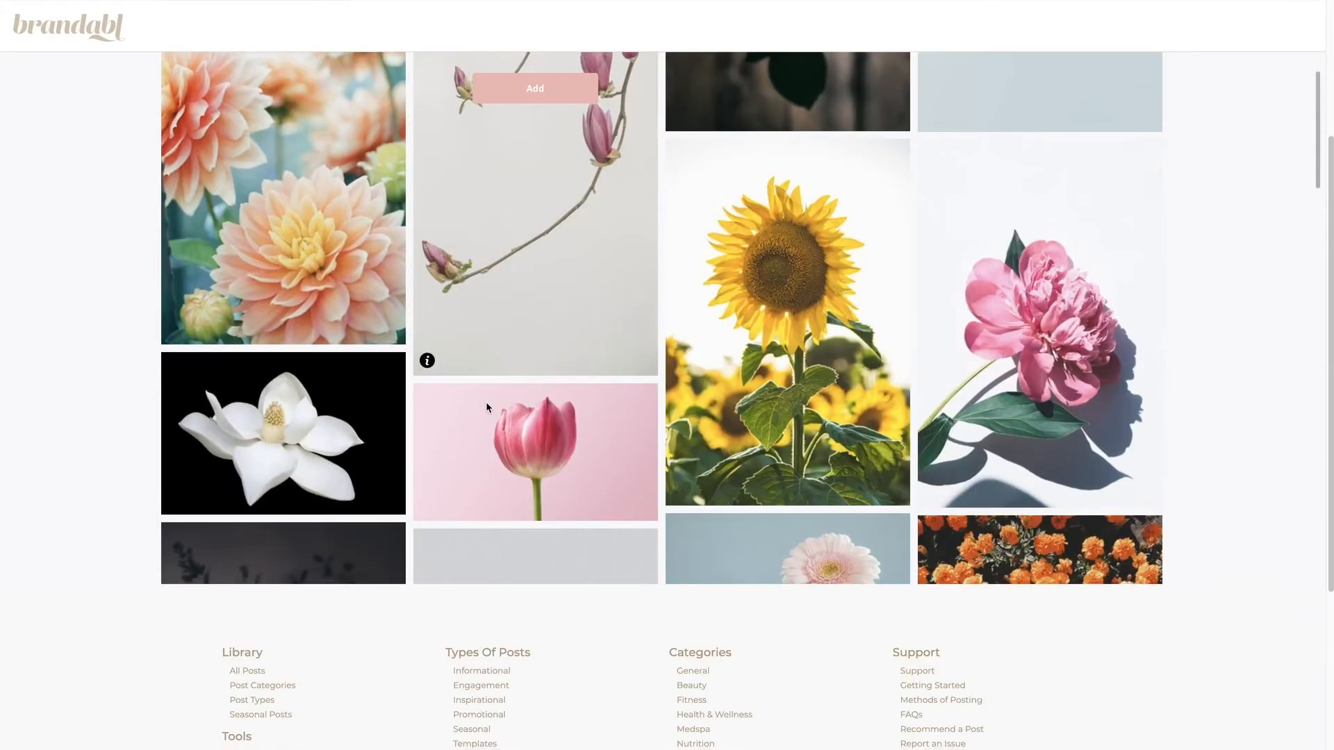
pyautogui.moveTo(600, 460)
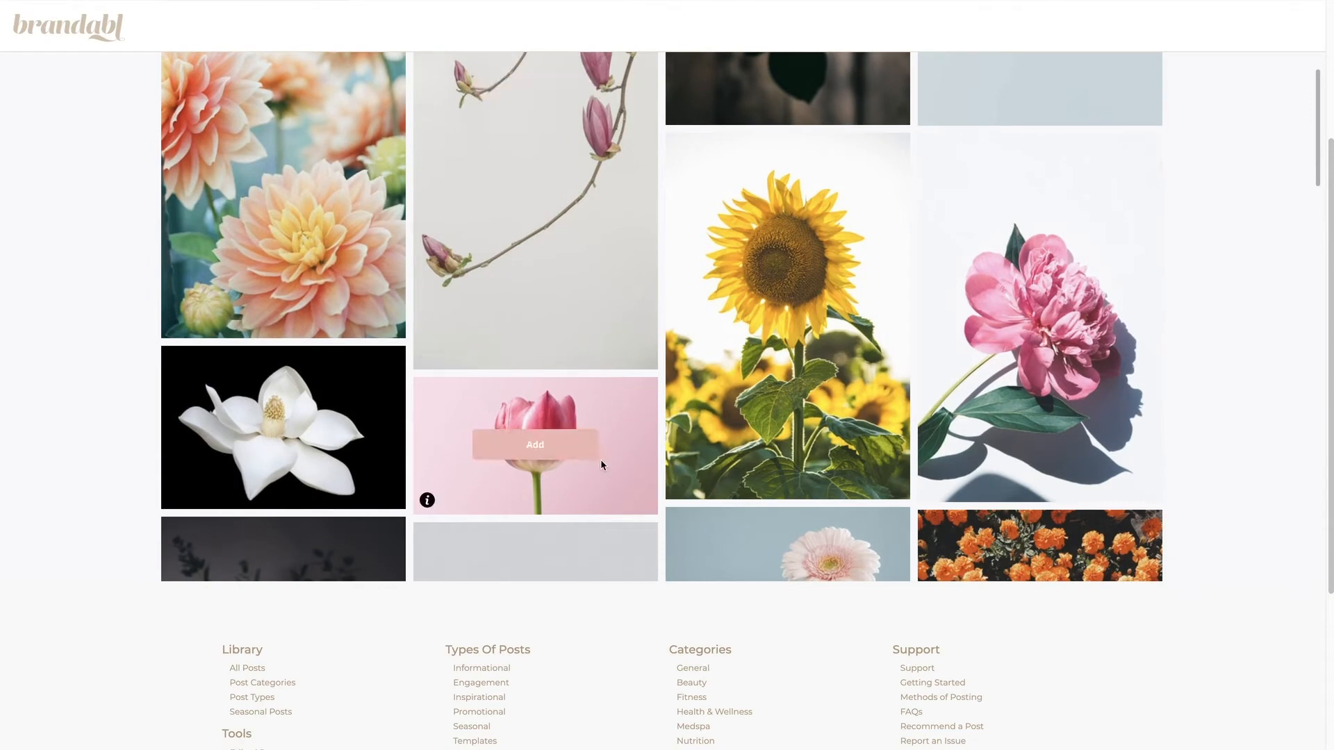
pyautogui.click(527, 450)
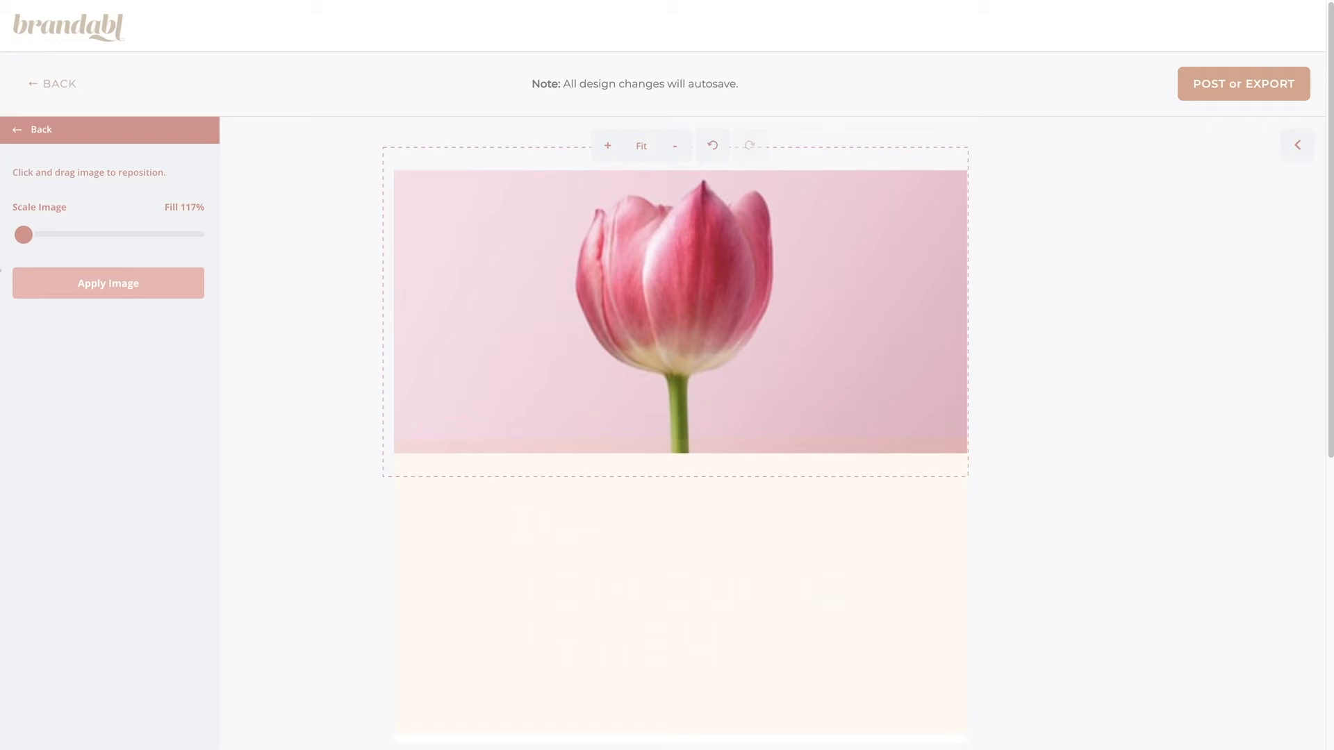
# Keep the tulip photo's scale at about 117%, shift it slightly downward within its frame, and apply the placement.
pyautogui.moveTo(24, 239)
pyautogui.mouseDown()
pyautogui.moveTo(35, 237)
pyautogui.moveTo(23, 239)
pyautogui.mouseUp()
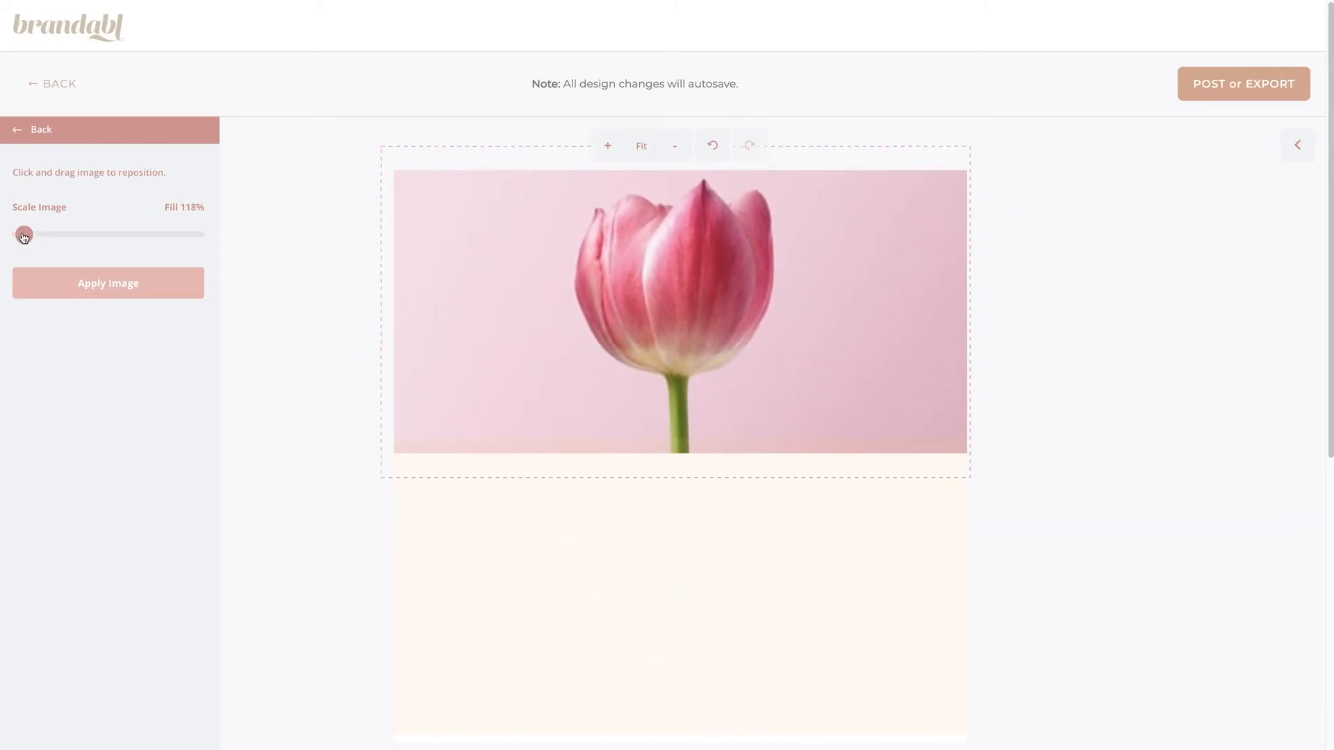
pyautogui.moveTo(731, 276); pyautogui.dragTo(716, 294)
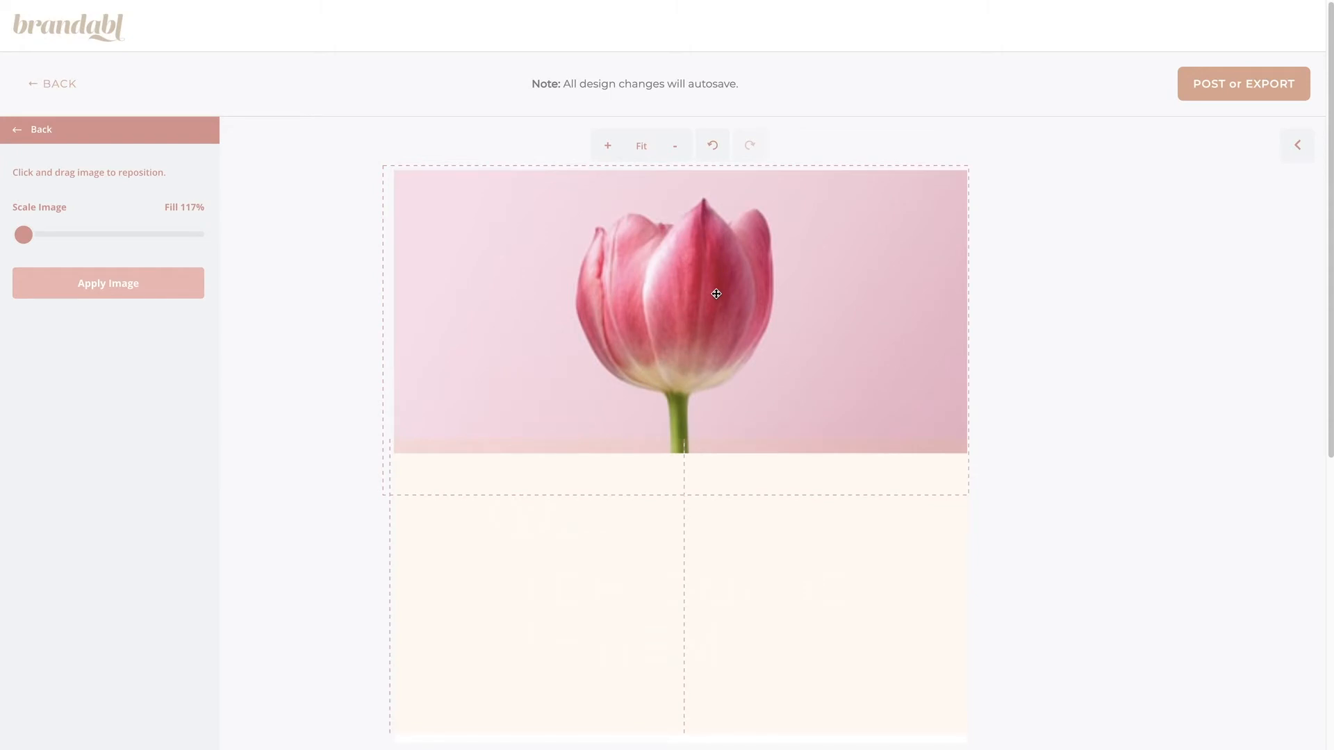
pyautogui.click(81, 289)
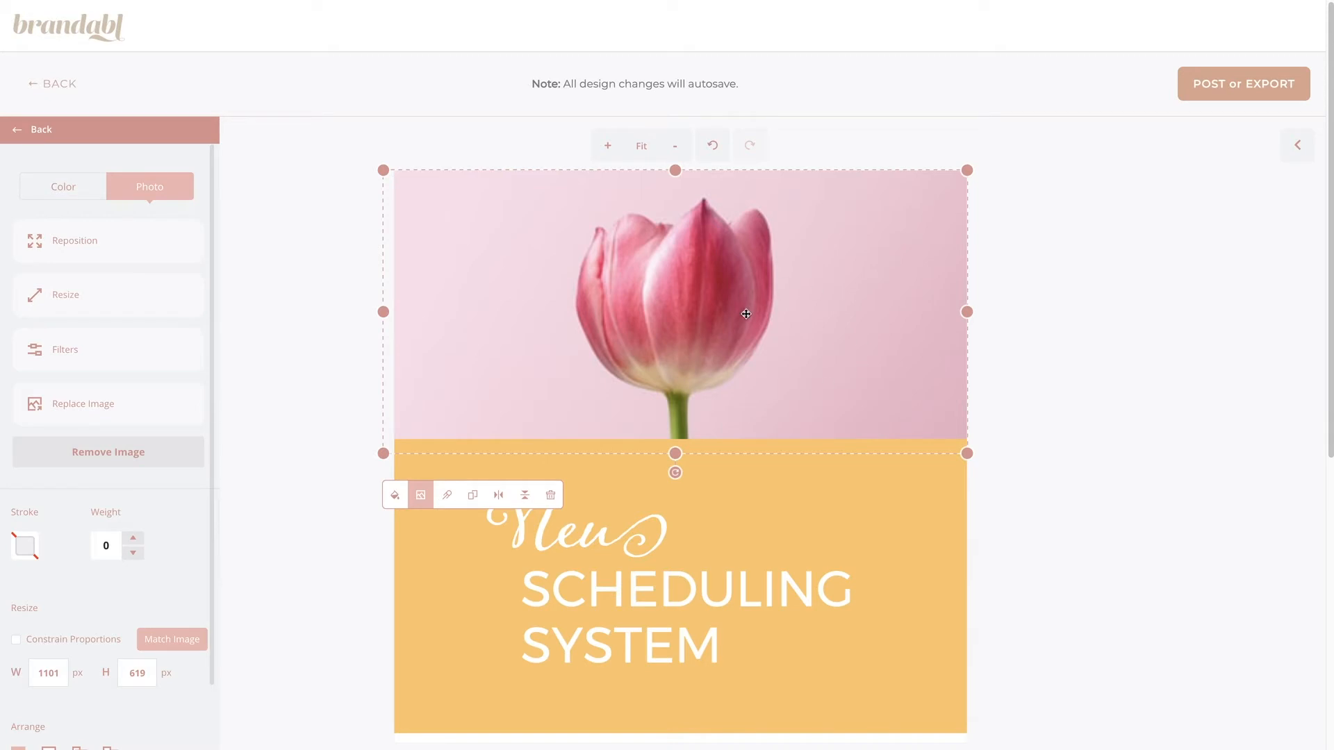
pyautogui.click(1123, 295)
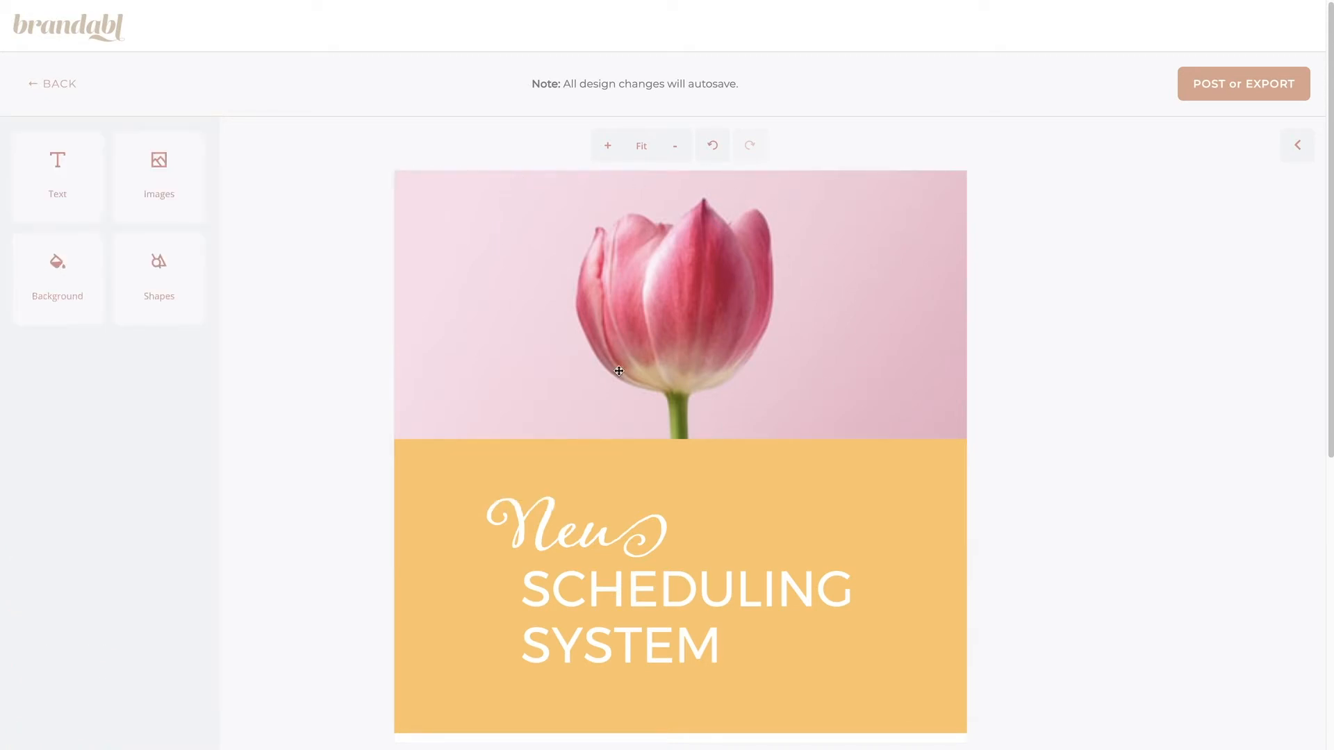
# Reopen the tulip photo's repositioning, nudge it very slightly upward within its frame, and apply it.
pyautogui.click(442, 237)
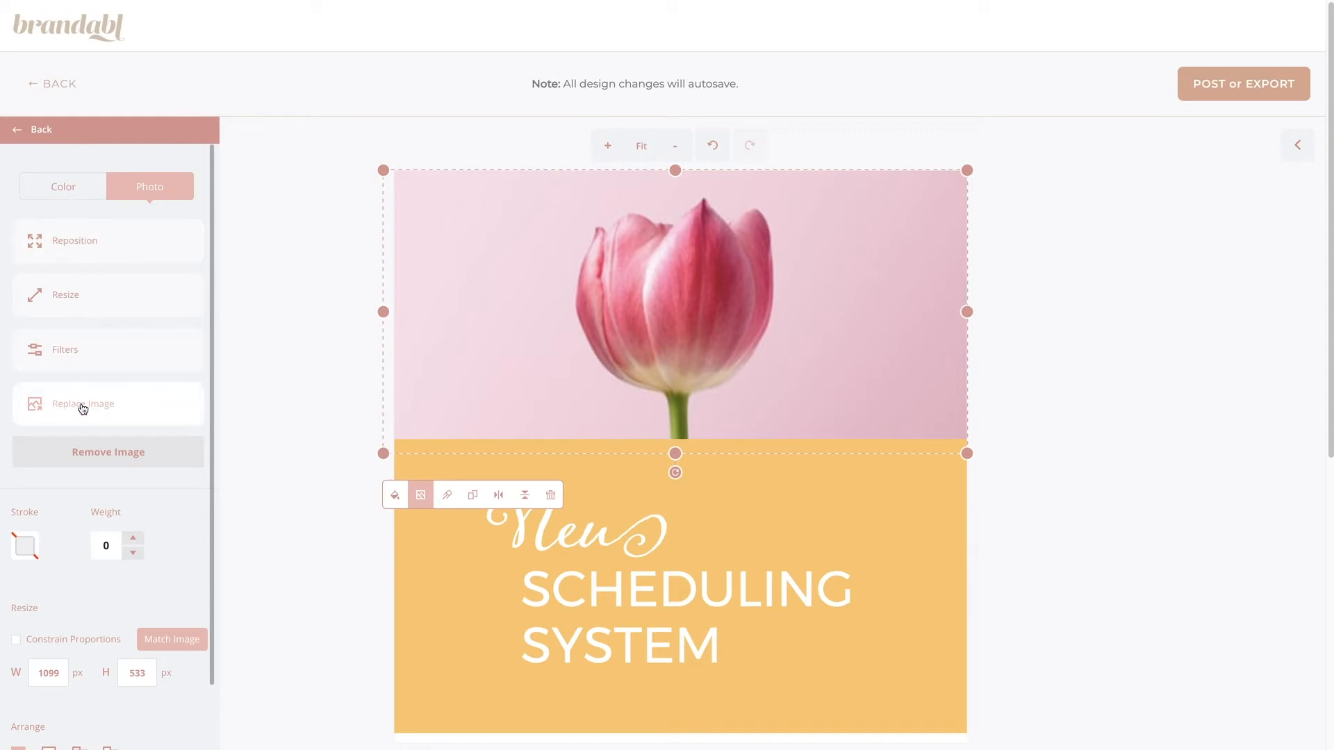
pyautogui.click(72, 241)
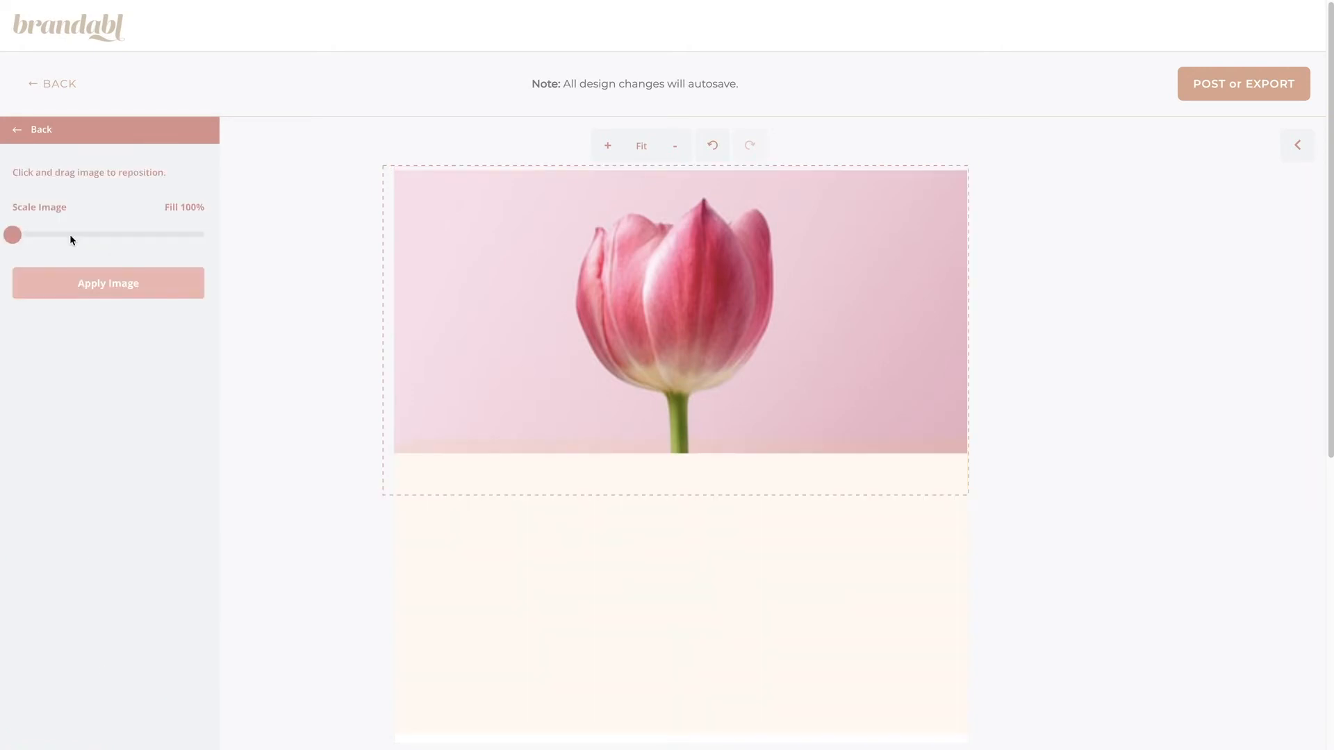
pyautogui.moveTo(720, 350)
pyautogui.mouseDown()
pyautogui.moveTo(720, 336)
pyautogui.moveTo(723, 349)
pyautogui.mouseUp()
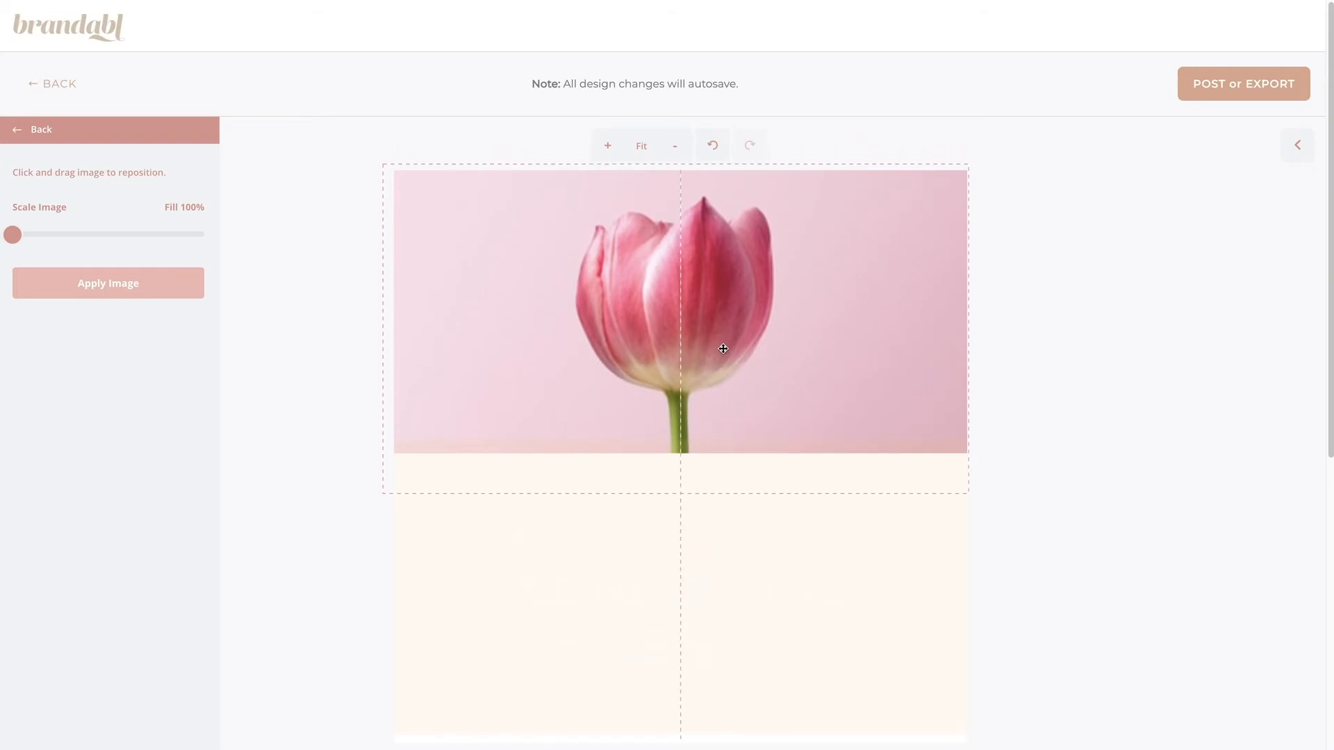
pyautogui.click(114, 297)
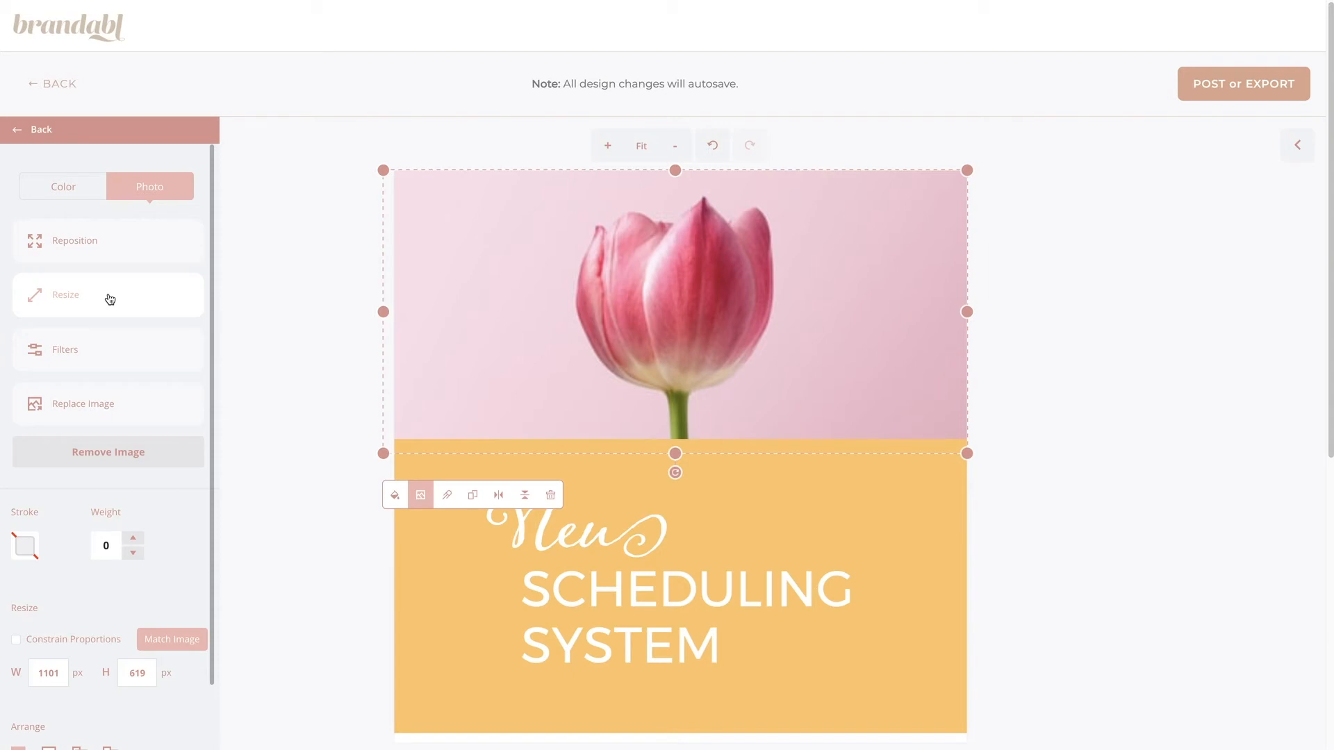
# Try brightness 7 and exposure 10 on the tulip photo, and reset its filters.
pyautogui.click(100, 351)
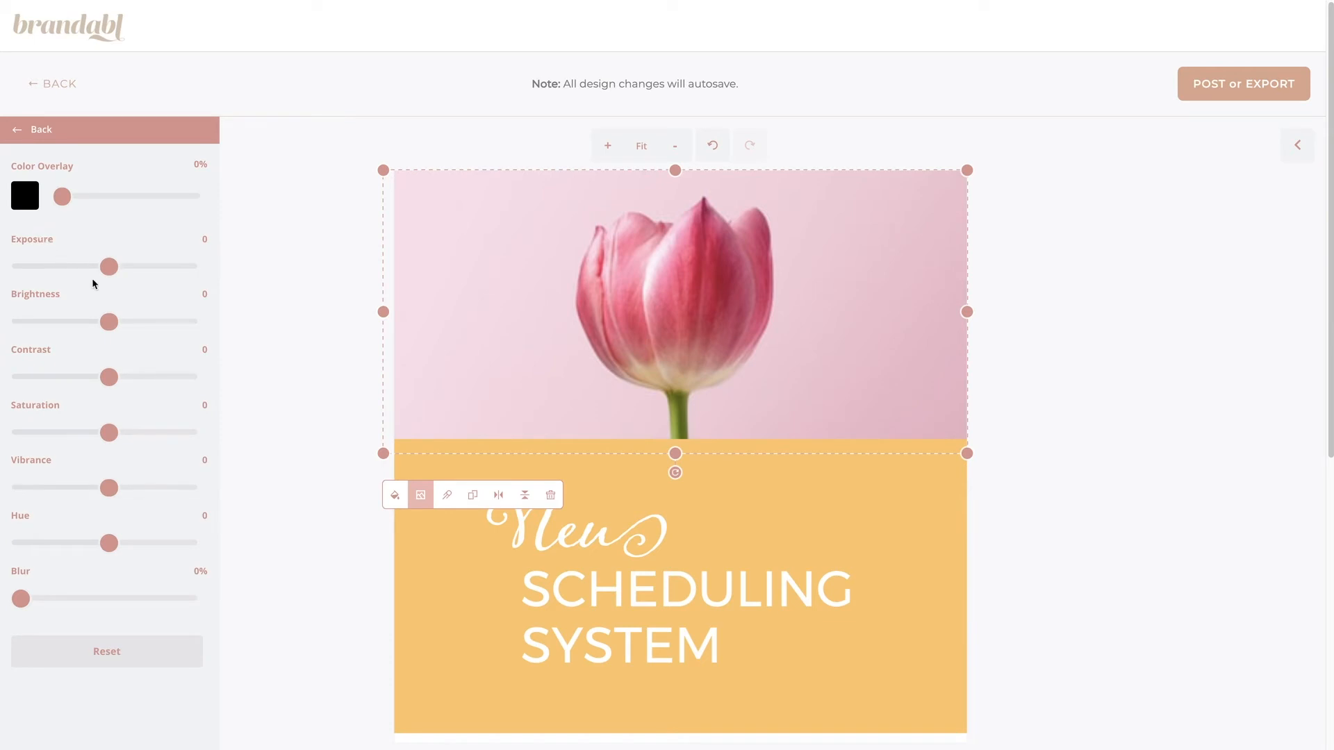
pyautogui.moveTo(109, 322); pyautogui.dragTo(118, 321)
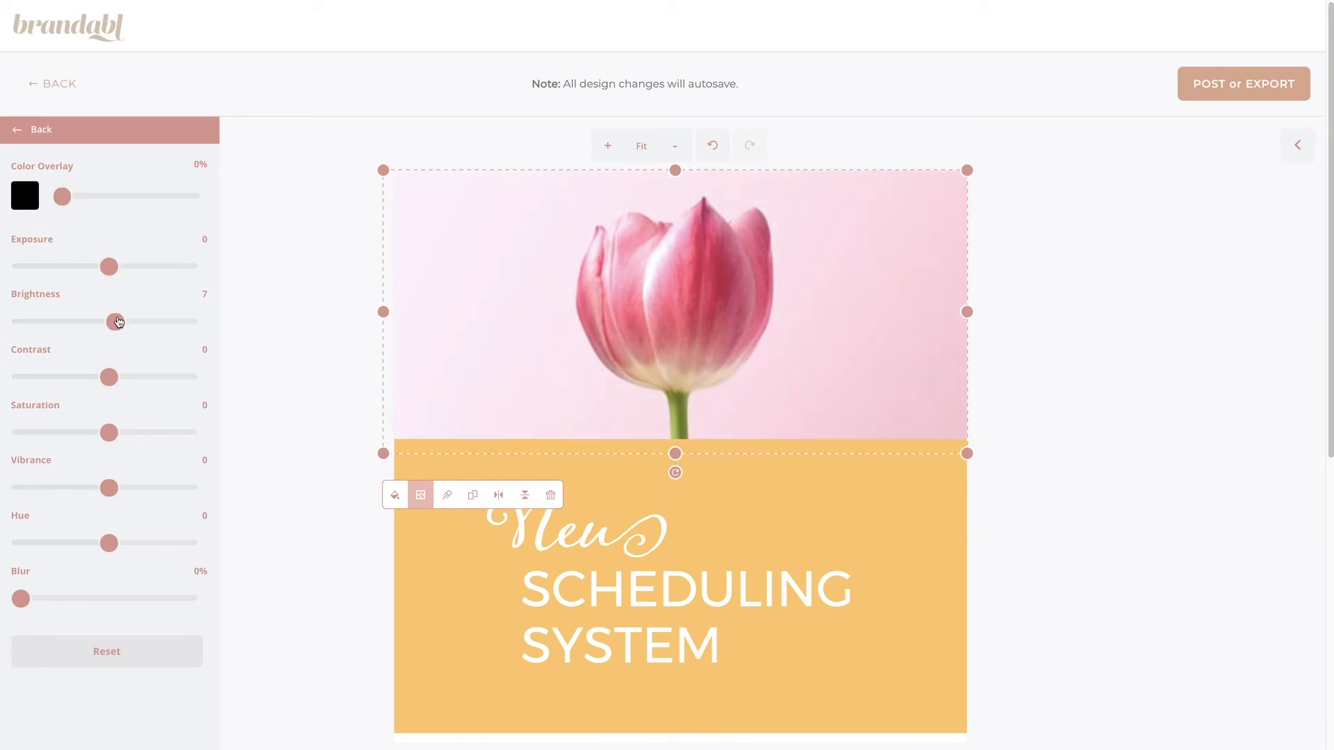
pyautogui.moveTo(111, 268); pyautogui.dragTo(120, 270)
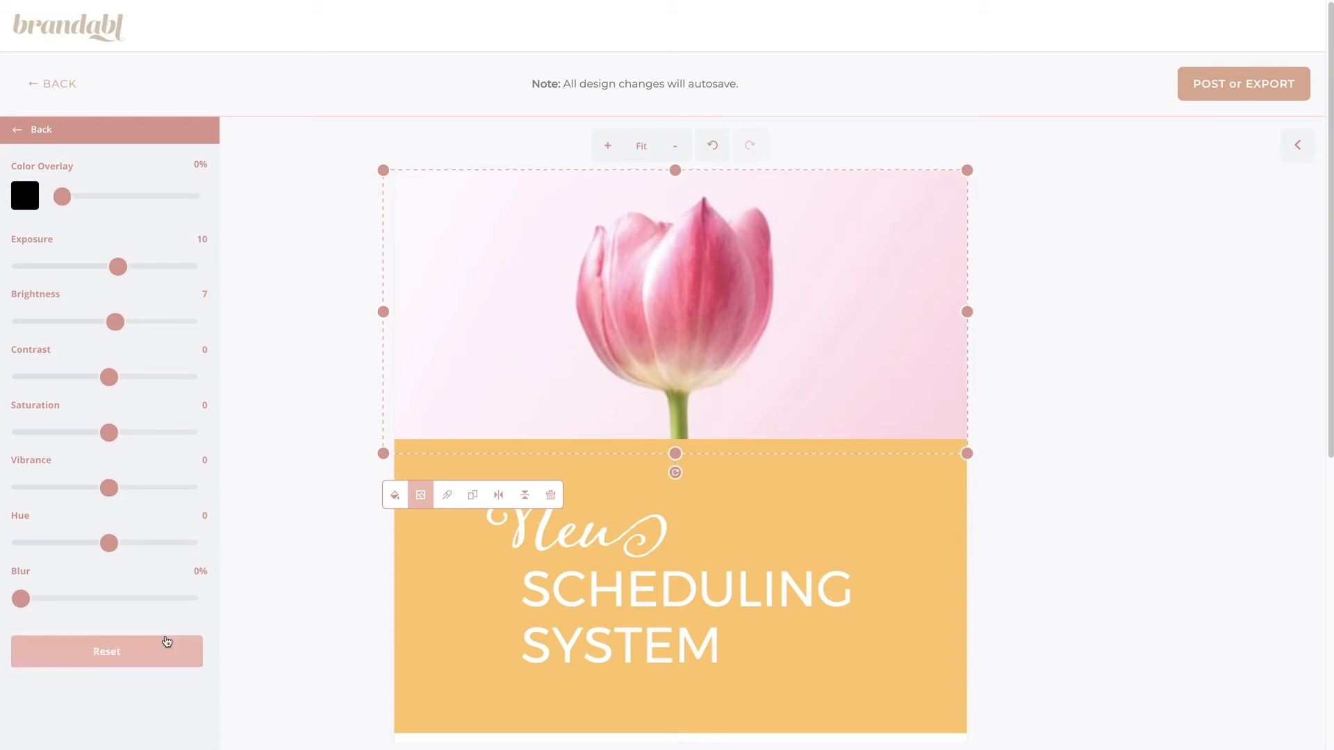
pyautogui.click(124, 654)
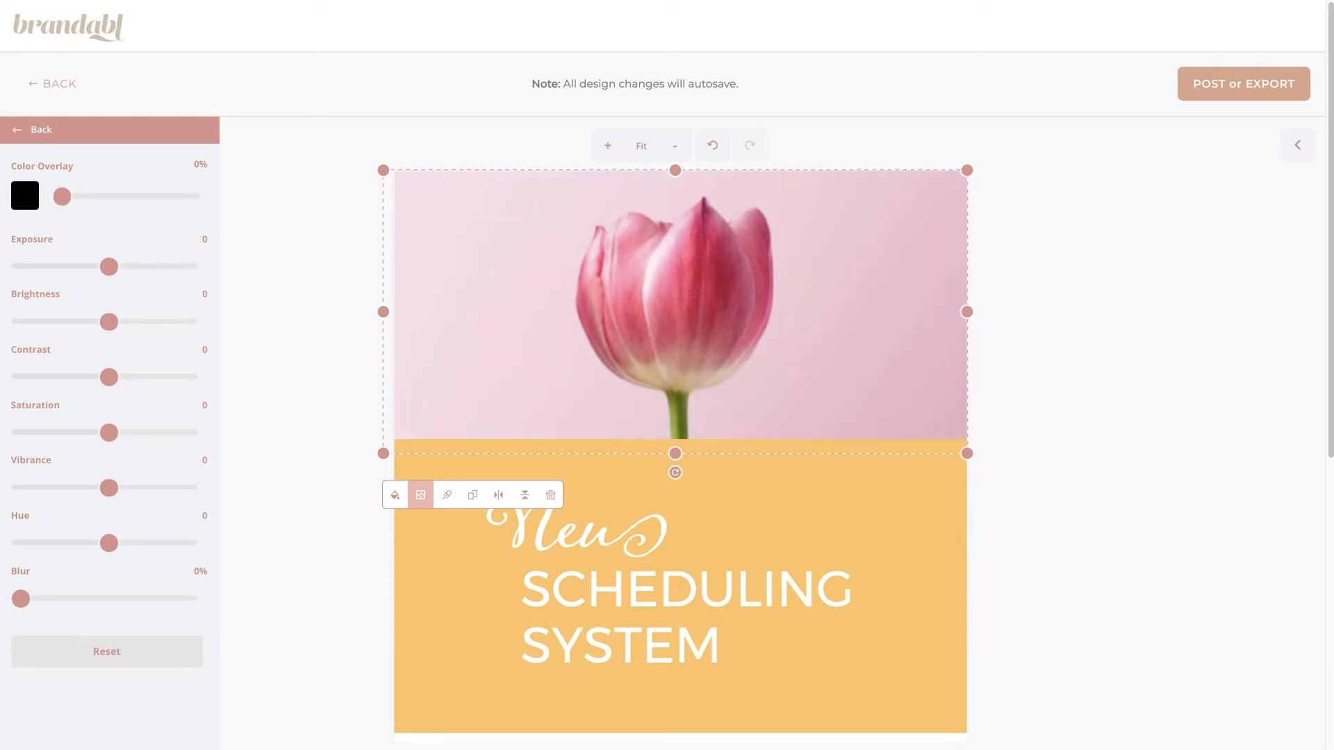
pyautogui.click(36, 132)
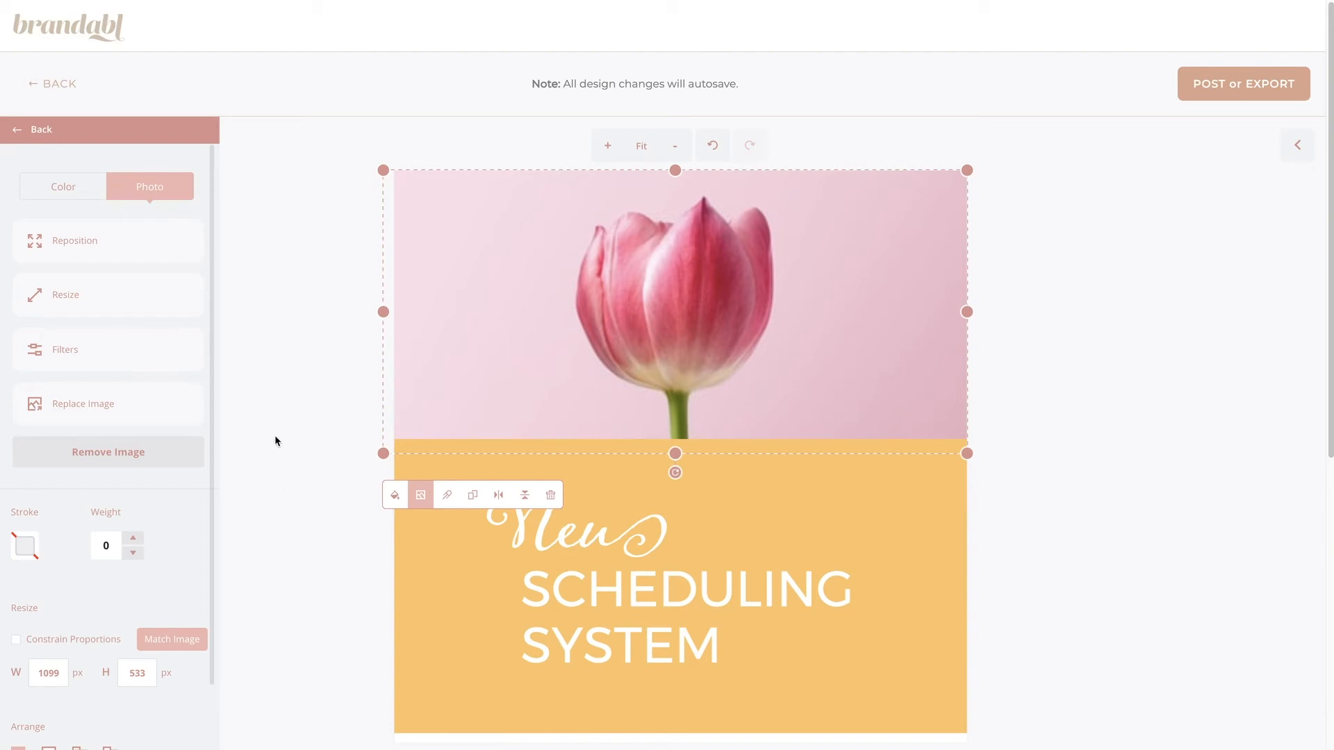
pyautogui.click(1150, 373)
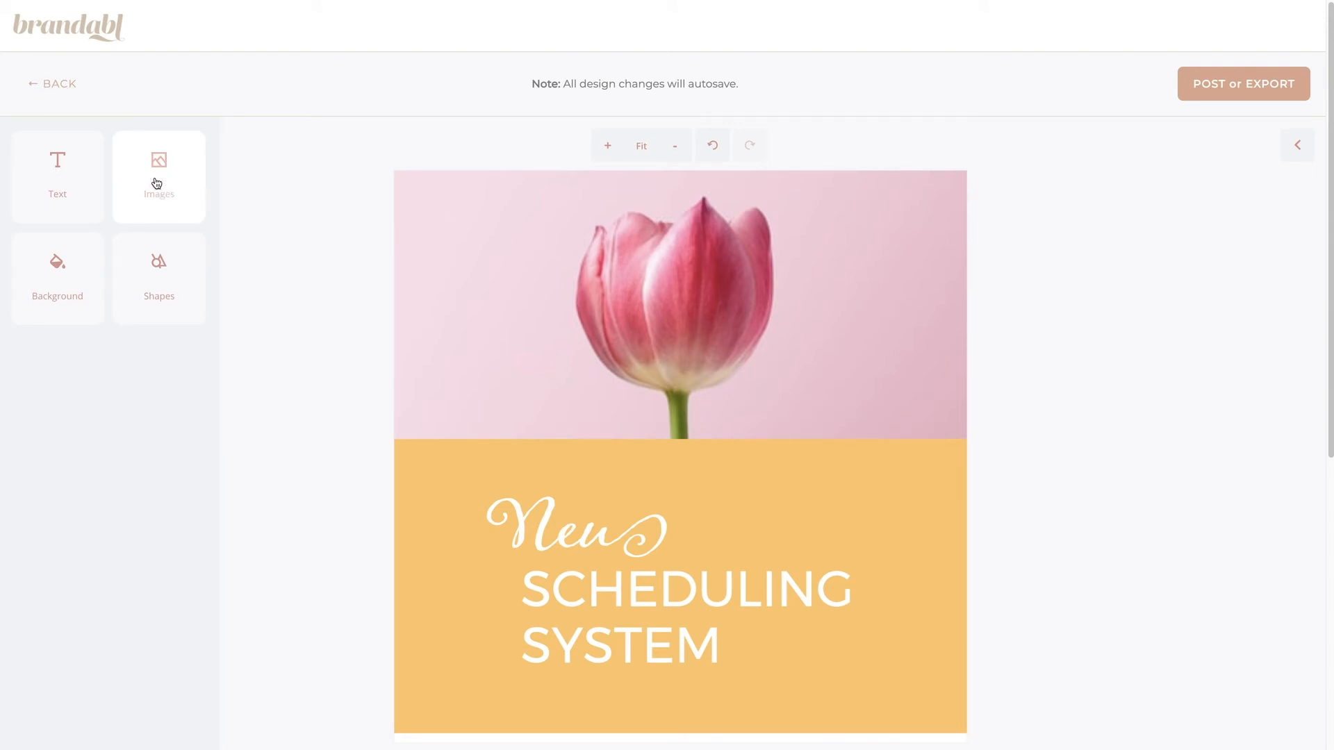
# Add a 540 × 540 px square shape and place it over the left part of the tulip photo and the heading.
pyautogui.click(166, 285)
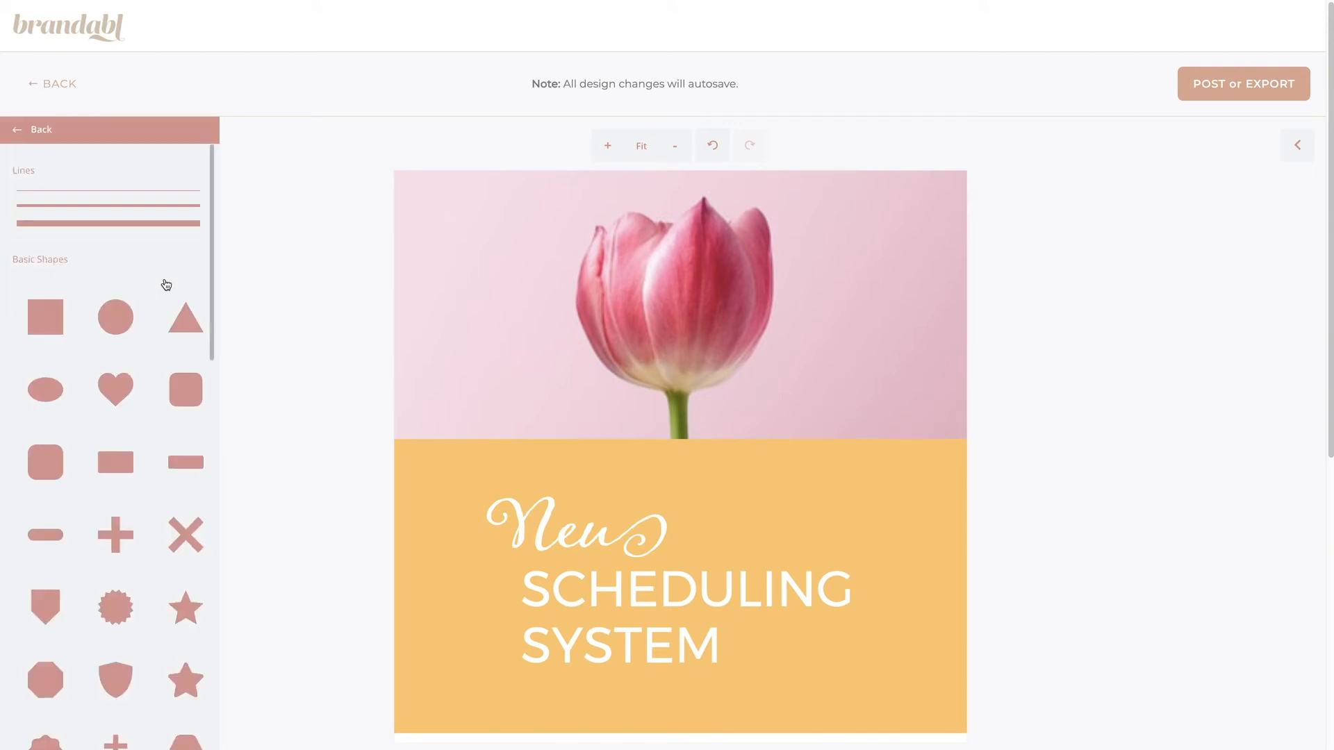
pyautogui.click(53, 323)
pyautogui.moveTo(631, 410); pyautogui.dragTo(560, 356)
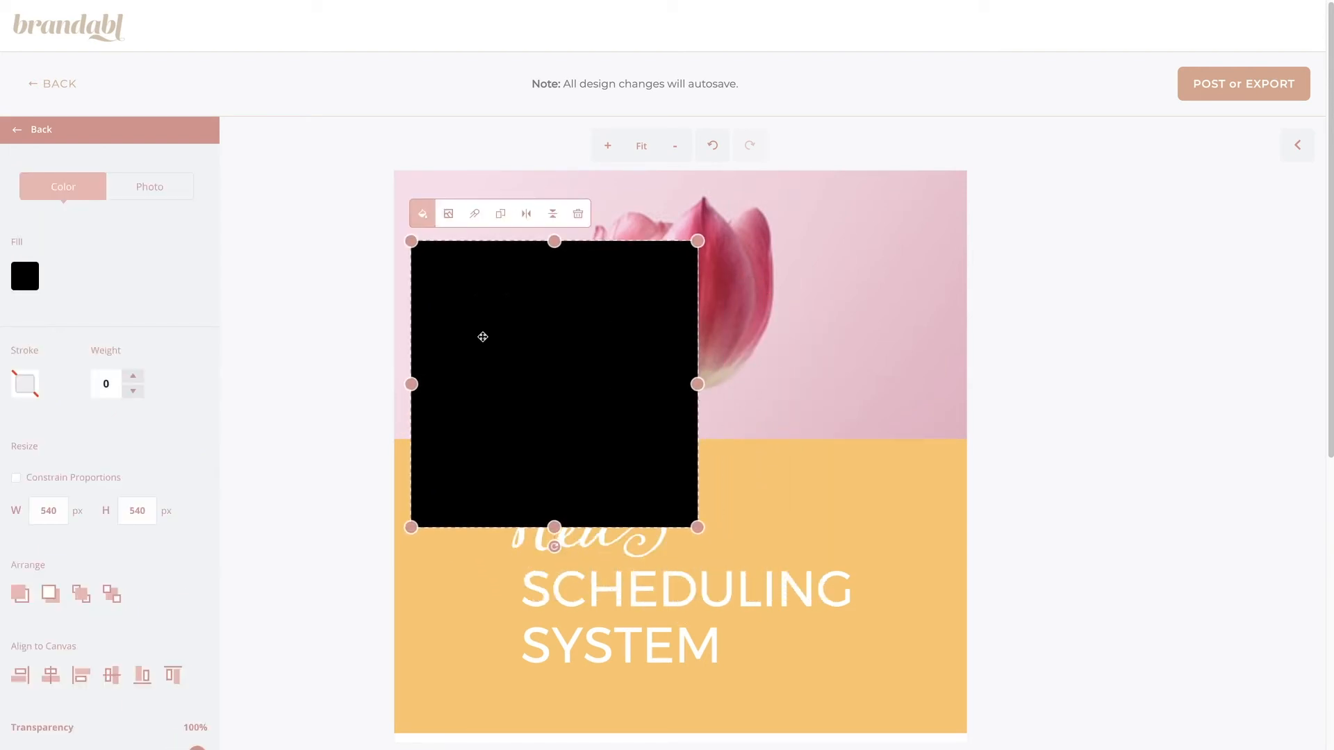
pyautogui.moveTo(483, 337); pyautogui.dragTo(489, 345)
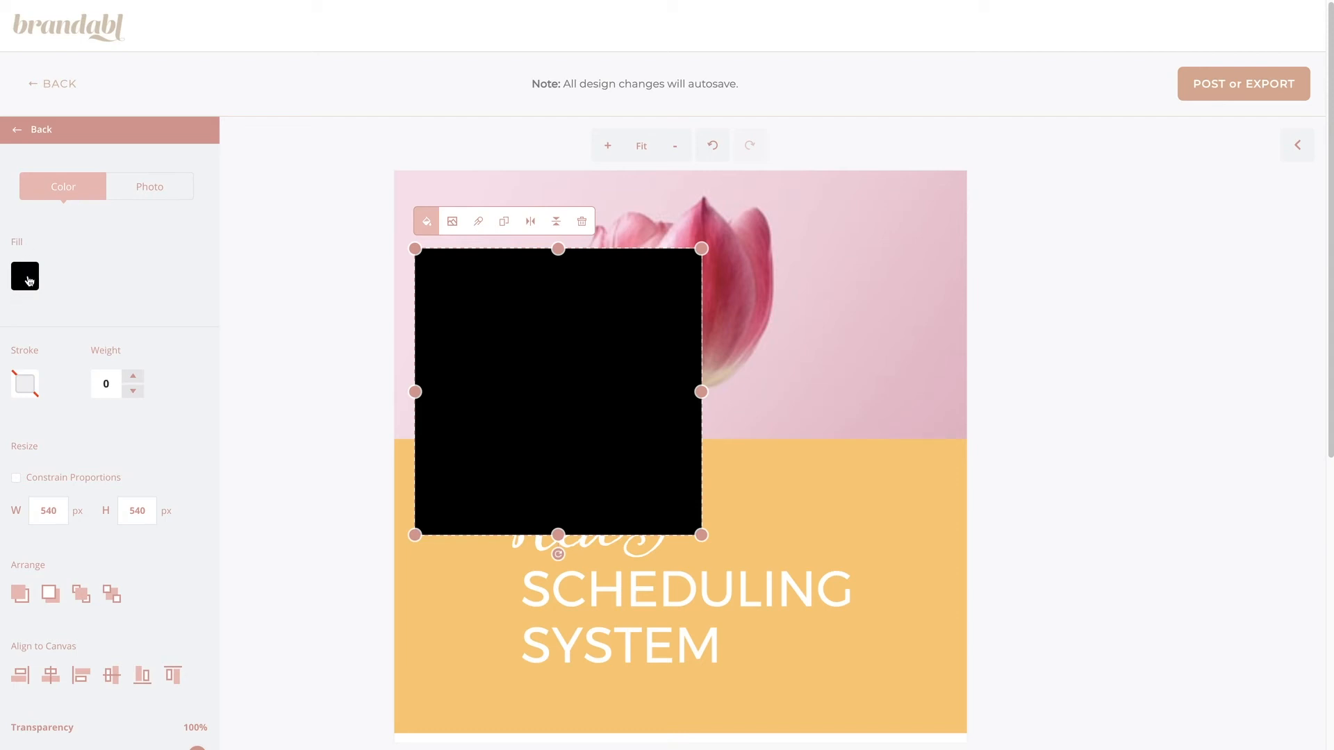
# Fill the black square with the pink-to-orange gradient from the brand photos.
pyautogui.click(152, 195)
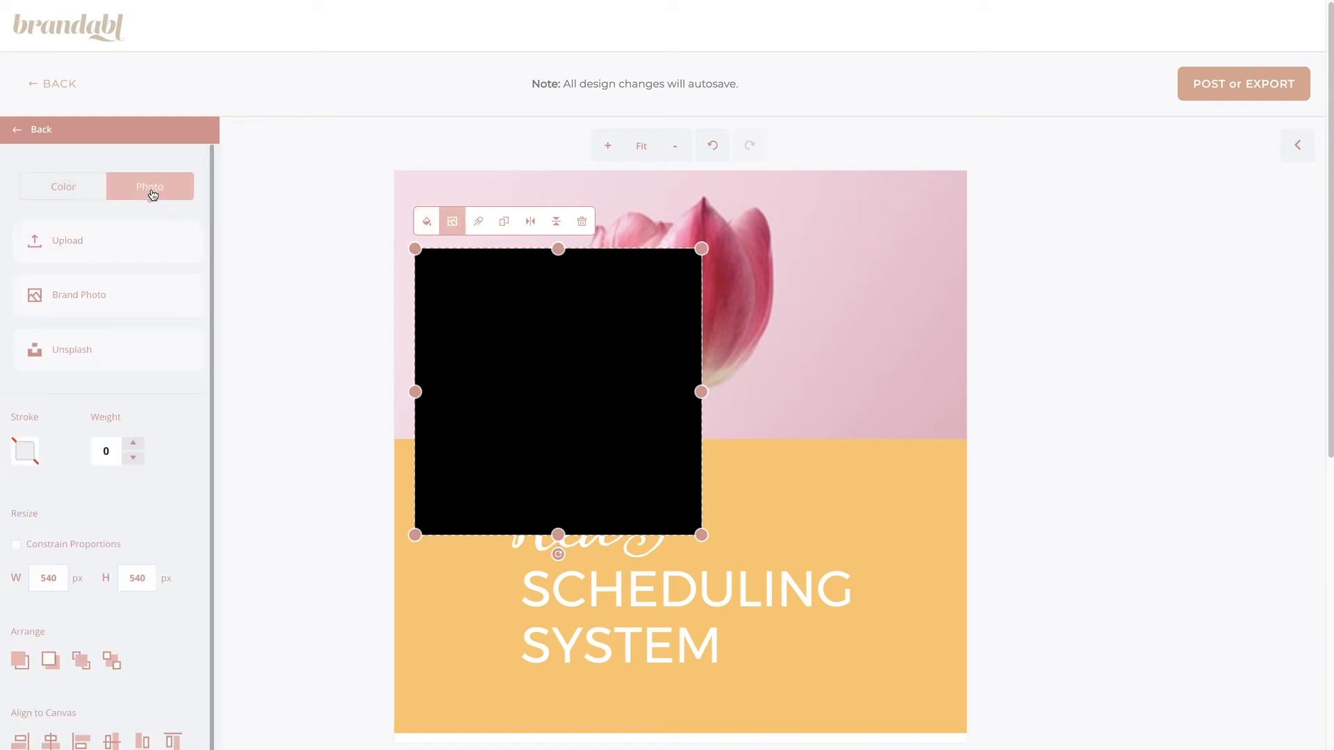
pyautogui.click(89, 299)
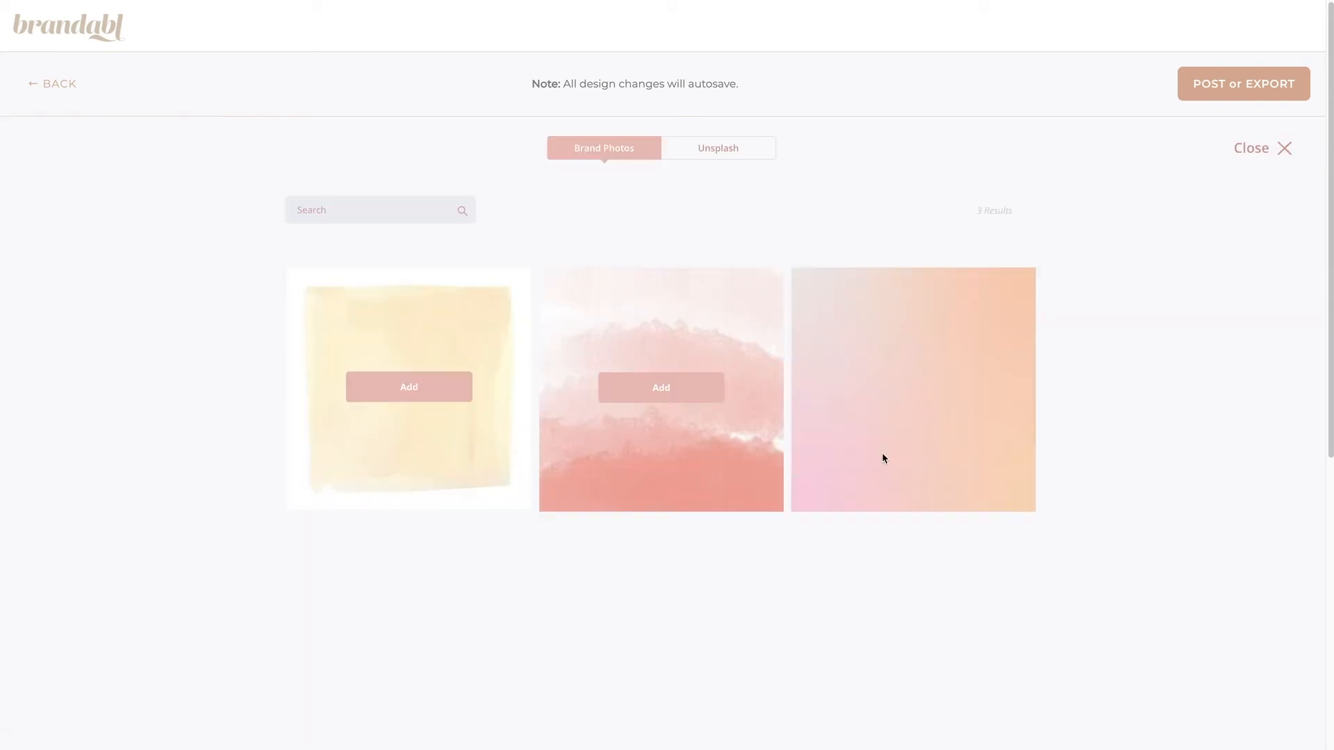
pyautogui.moveTo(882, 454)
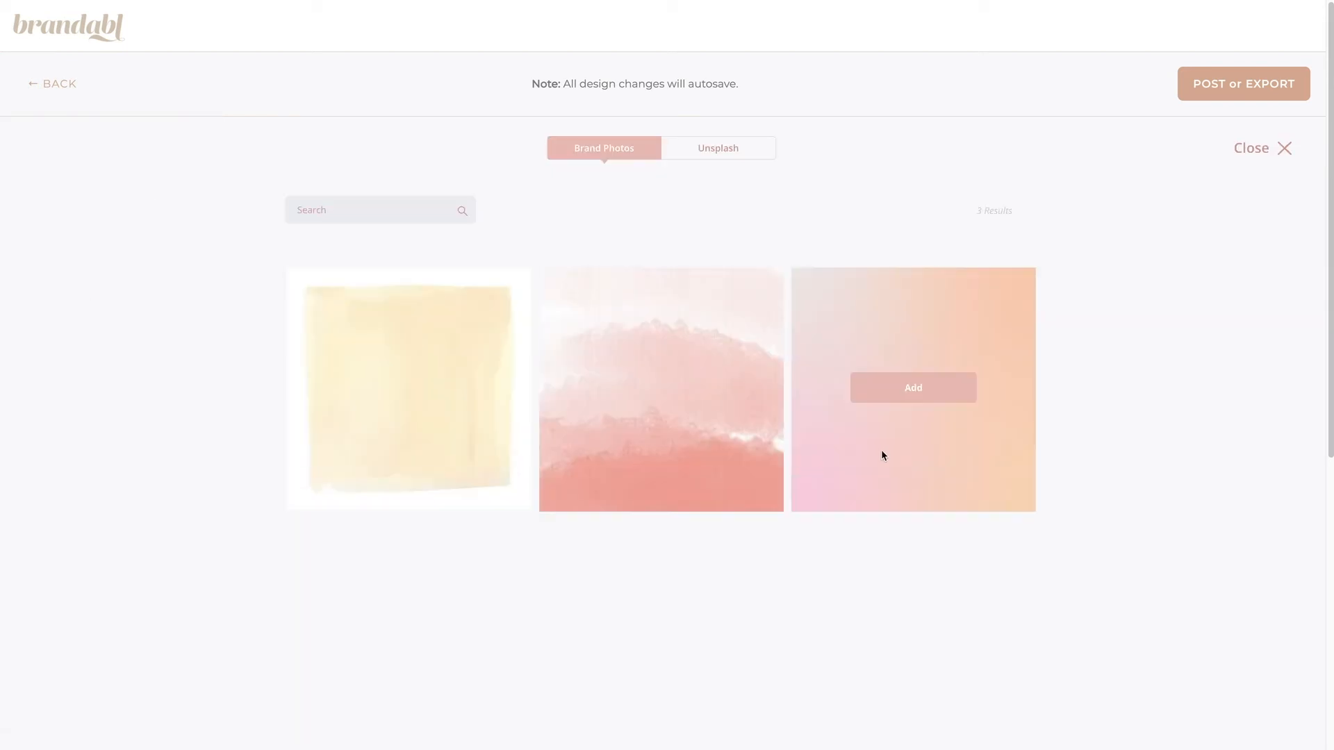
pyautogui.click(914, 388)
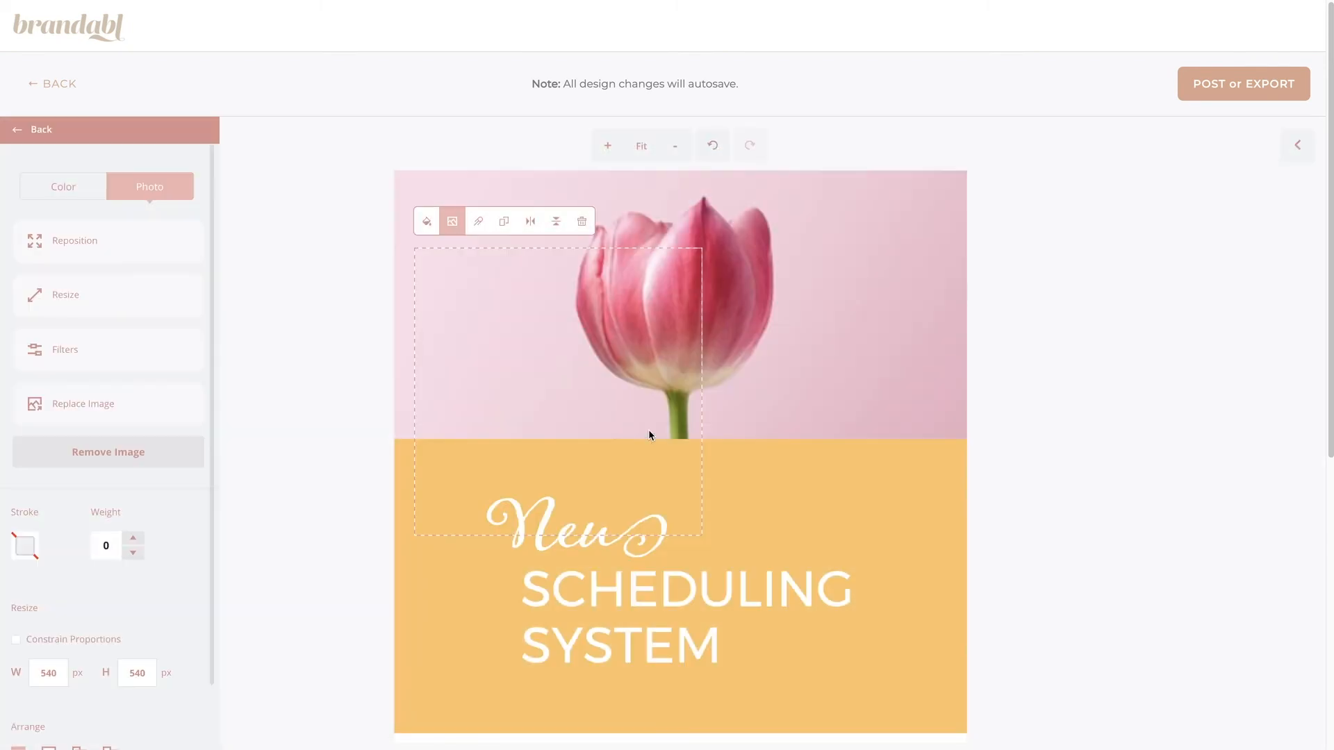
# Scale the gradient image inside the square to about 188%, shift it to show its pink lower-left area, and apply it.
pyautogui.doubleClick(649, 435)
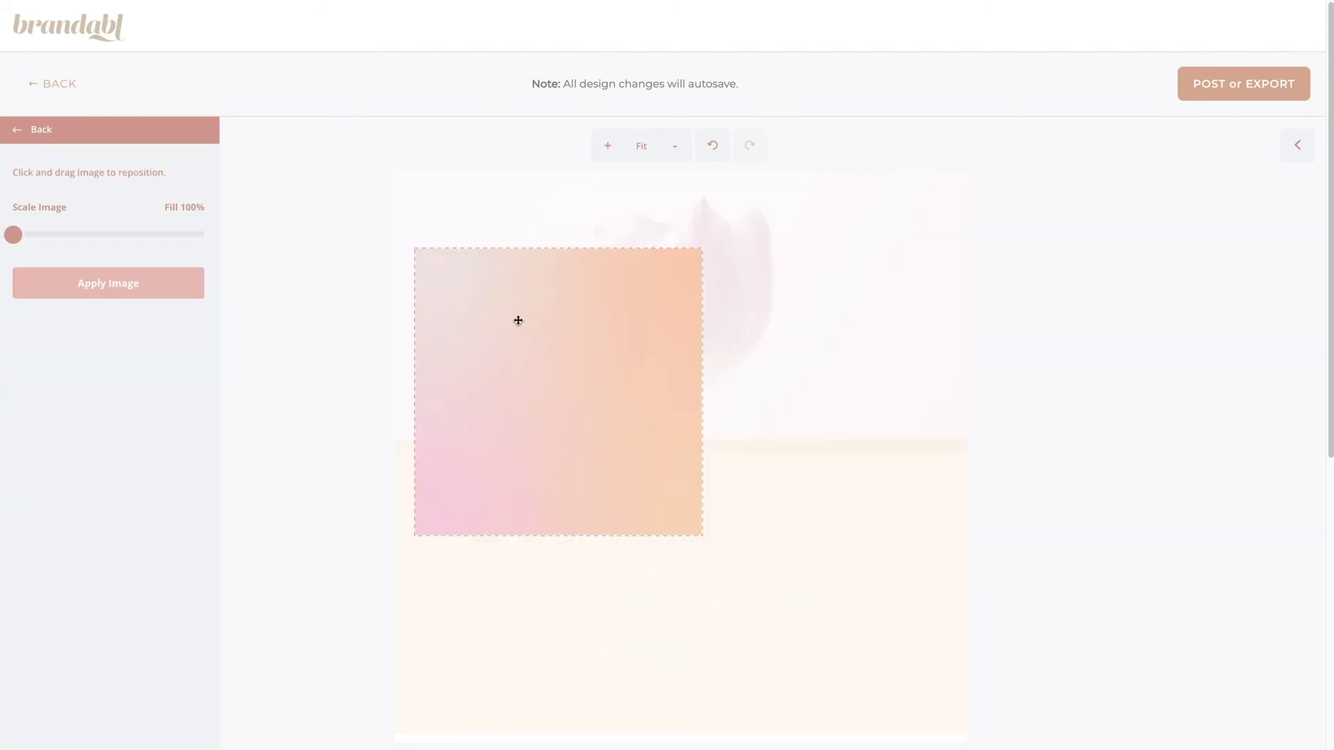
pyautogui.moveTo(13, 235); pyautogui.dragTo(72, 235)
pyautogui.moveTo(553, 452); pyautogui.dragTo(673, 327)
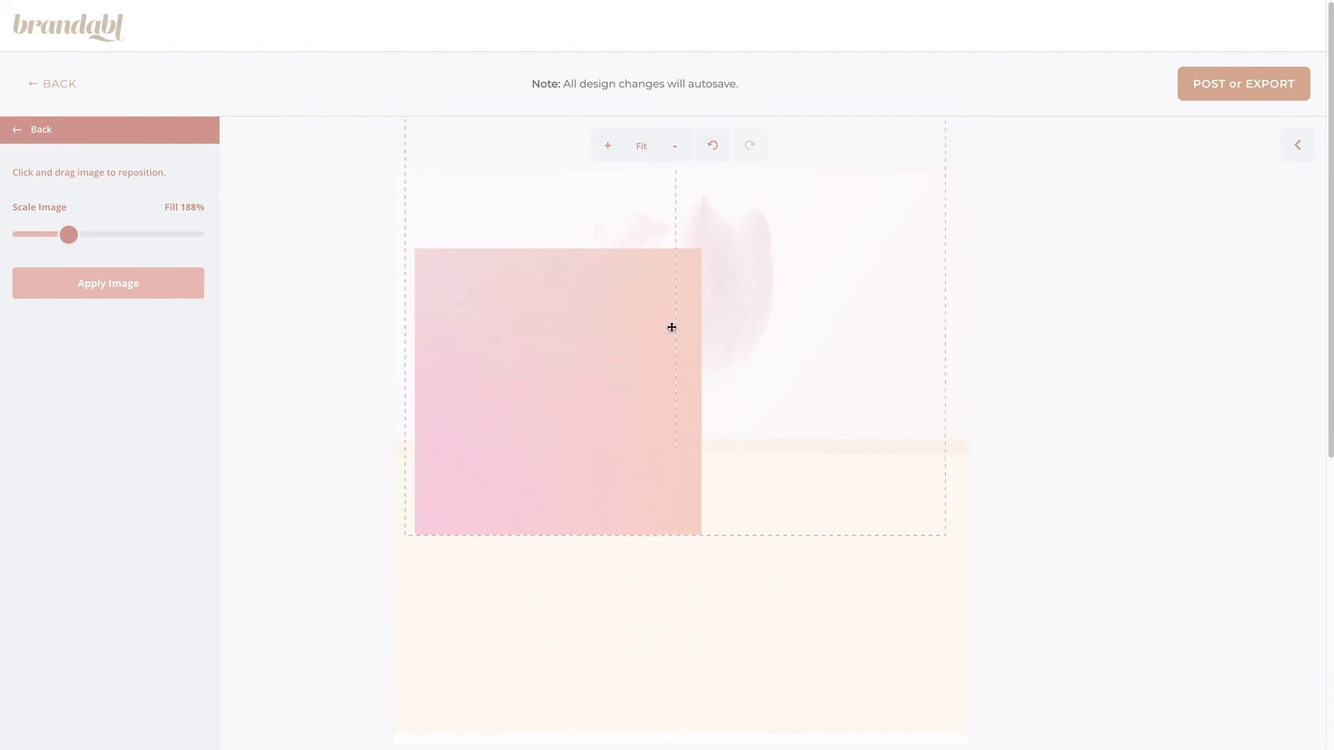
pyautogui.click(84, 286)
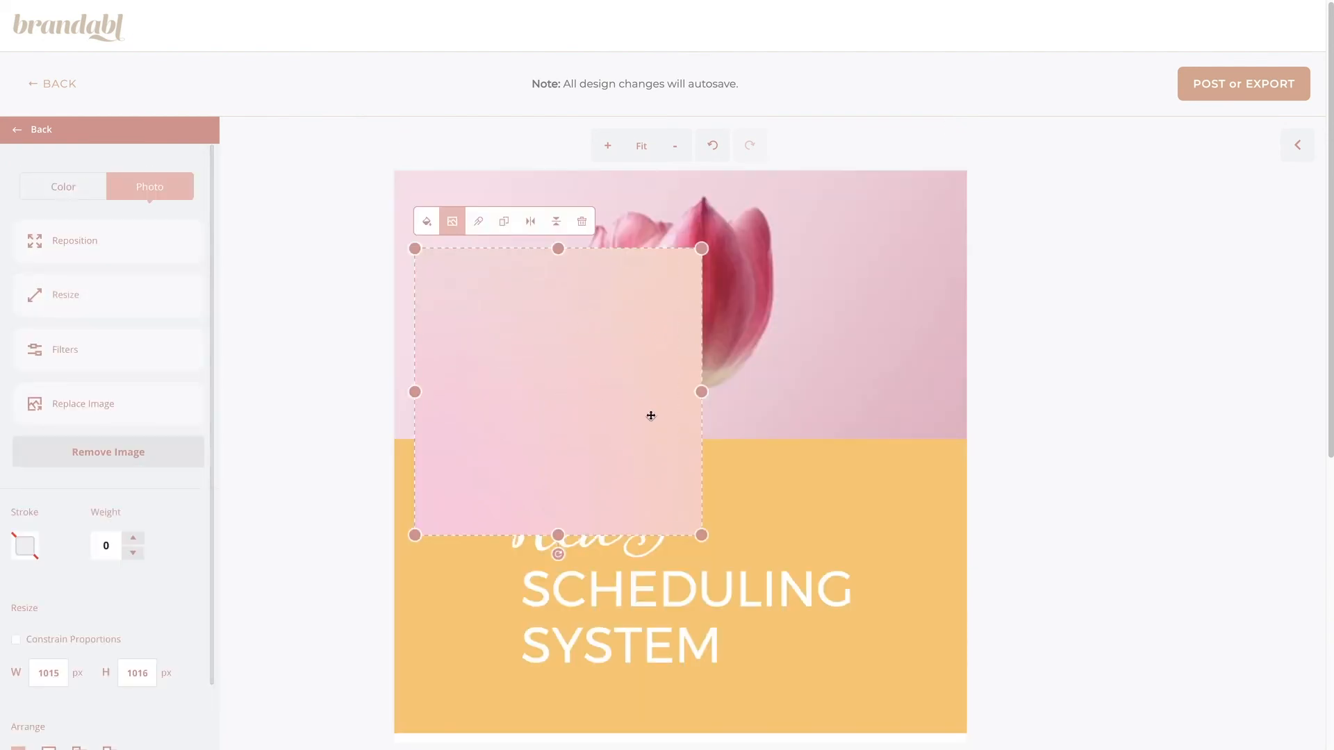
# Shrink and move the gradient square, and stretch it to cover the entire yellow area below the tulip photo.
pyautogui.moveTo(590, 396); pyautogui.dragTo(861, 459)
pyautogui.moveTo(686, 304); pyautogui.dragTo(768, 386)
pyautogui.moveTo(860, 452); pyautogui.dragTo(881, 527)
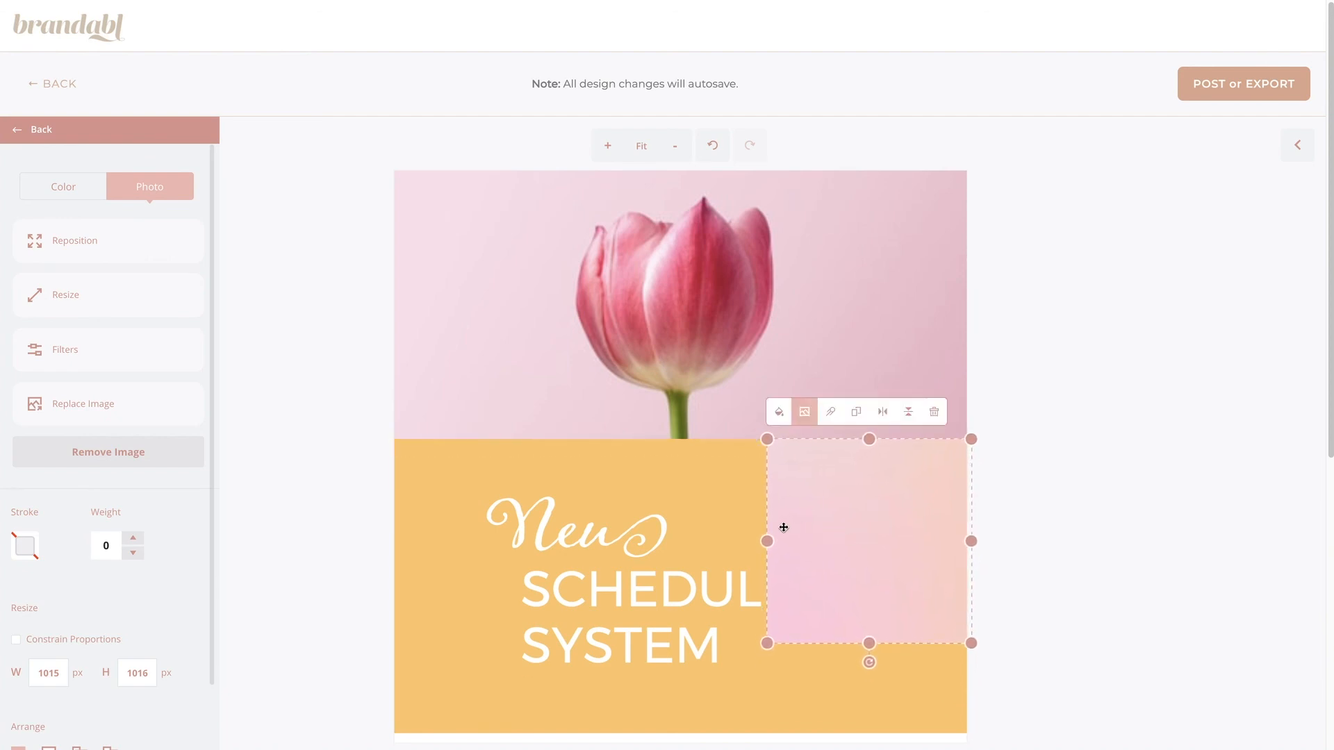
pyautogui.moveTo(764, 541); pyautogui.dragTo(392, 511)
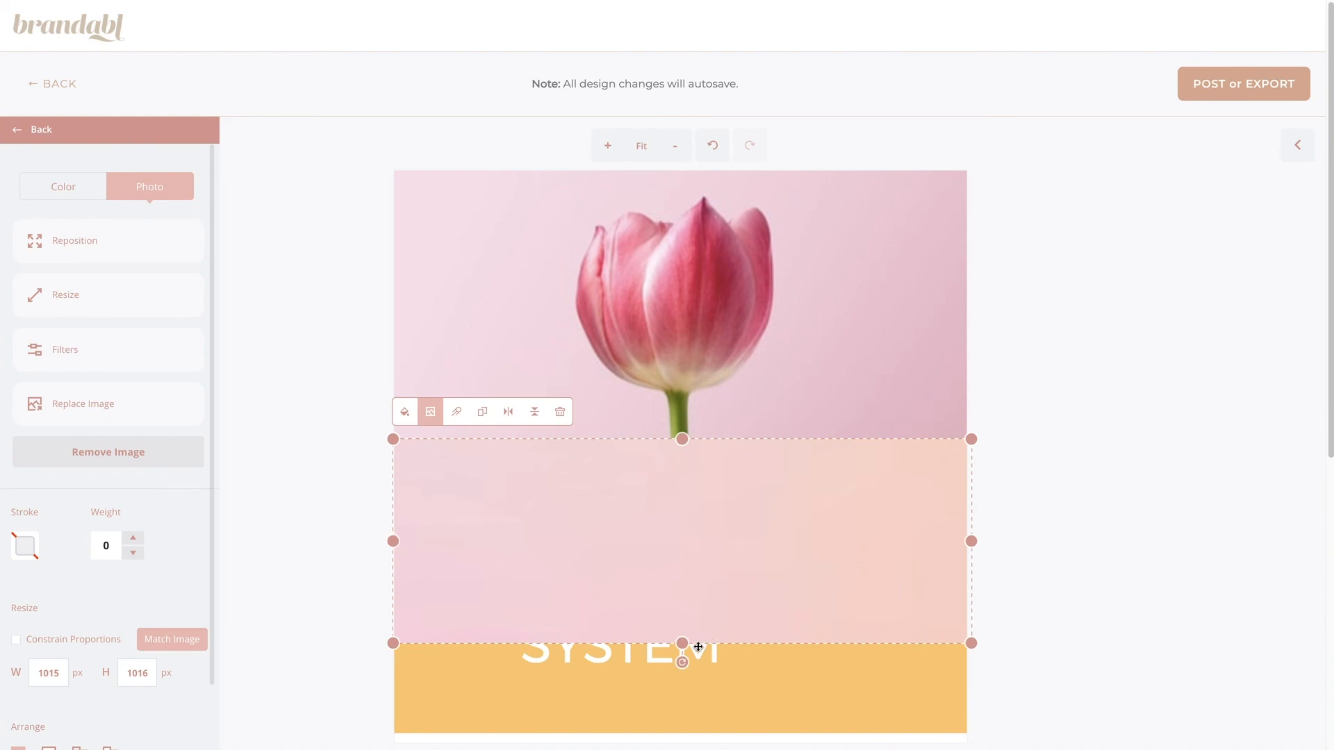
pyautogui.moveTo(683, 663); pyautogui.dragTo(682, 733)
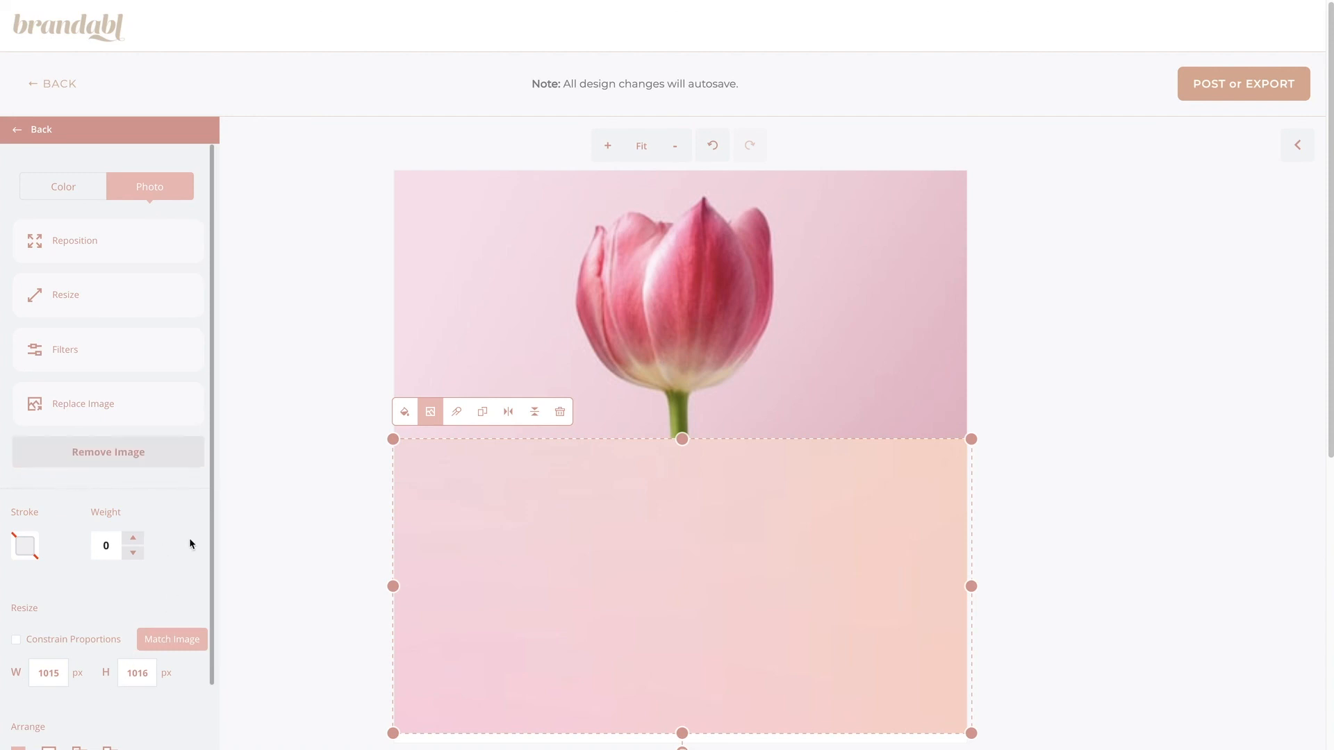
# Send the gradient shape backward two levels, behind the "New Scheduling System" heading, and deselect it.
pyautogui.moveTo(208, 543); pyautogui.dragTo(208, 642)
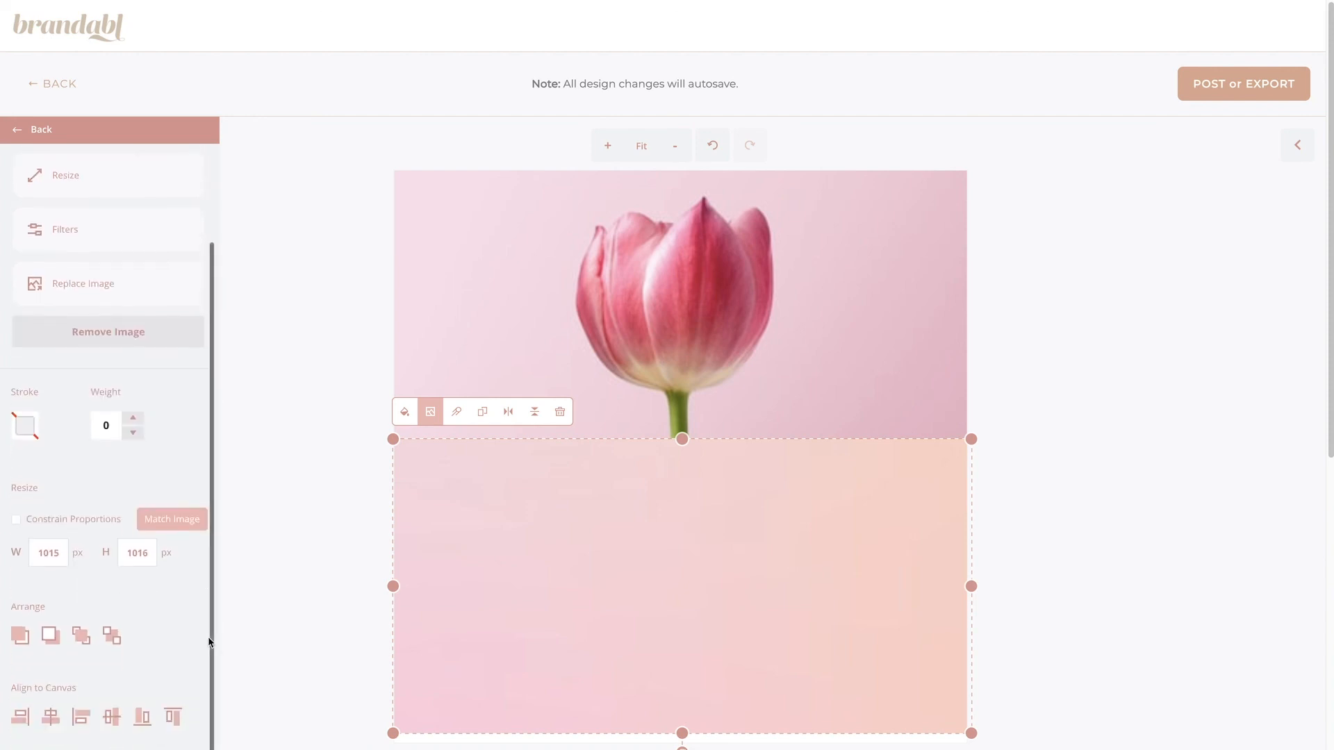
pyautogui.click(111, 635)
pyautogui.click(112, 635)
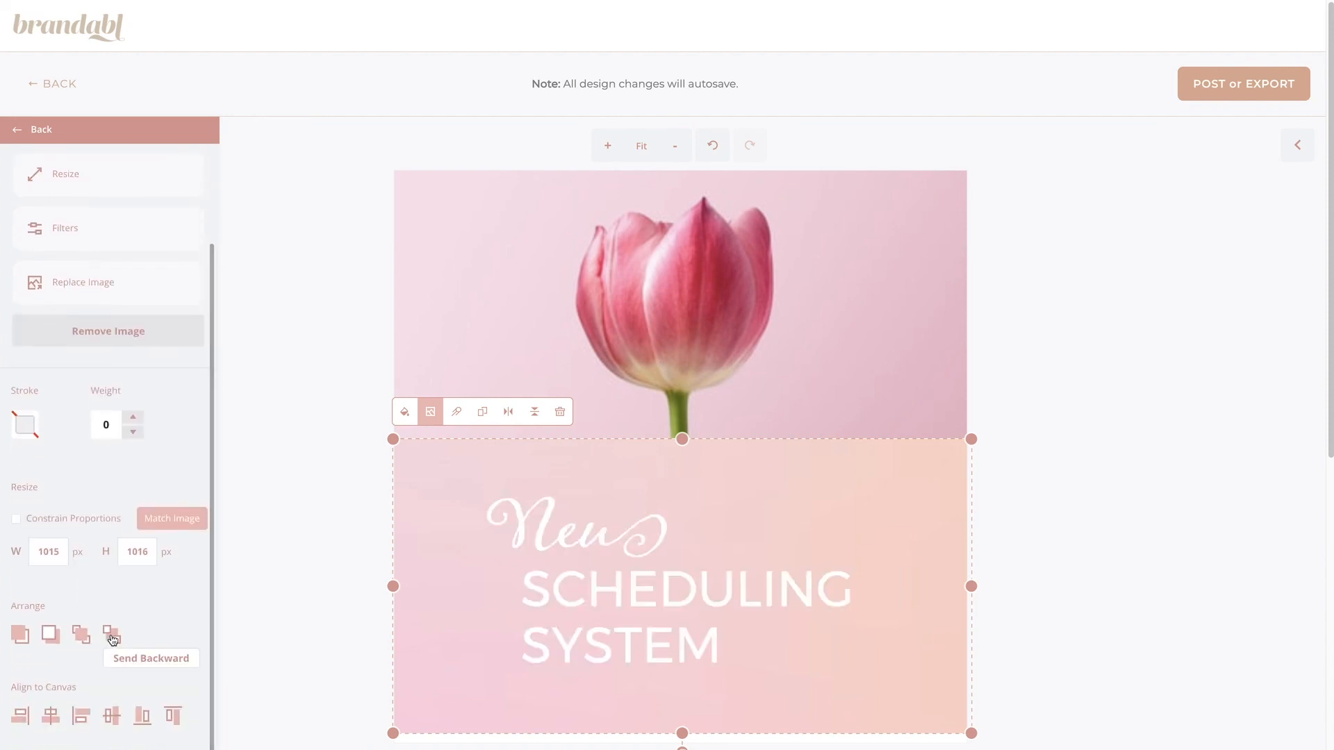
pyautogui.click(1083, 368)
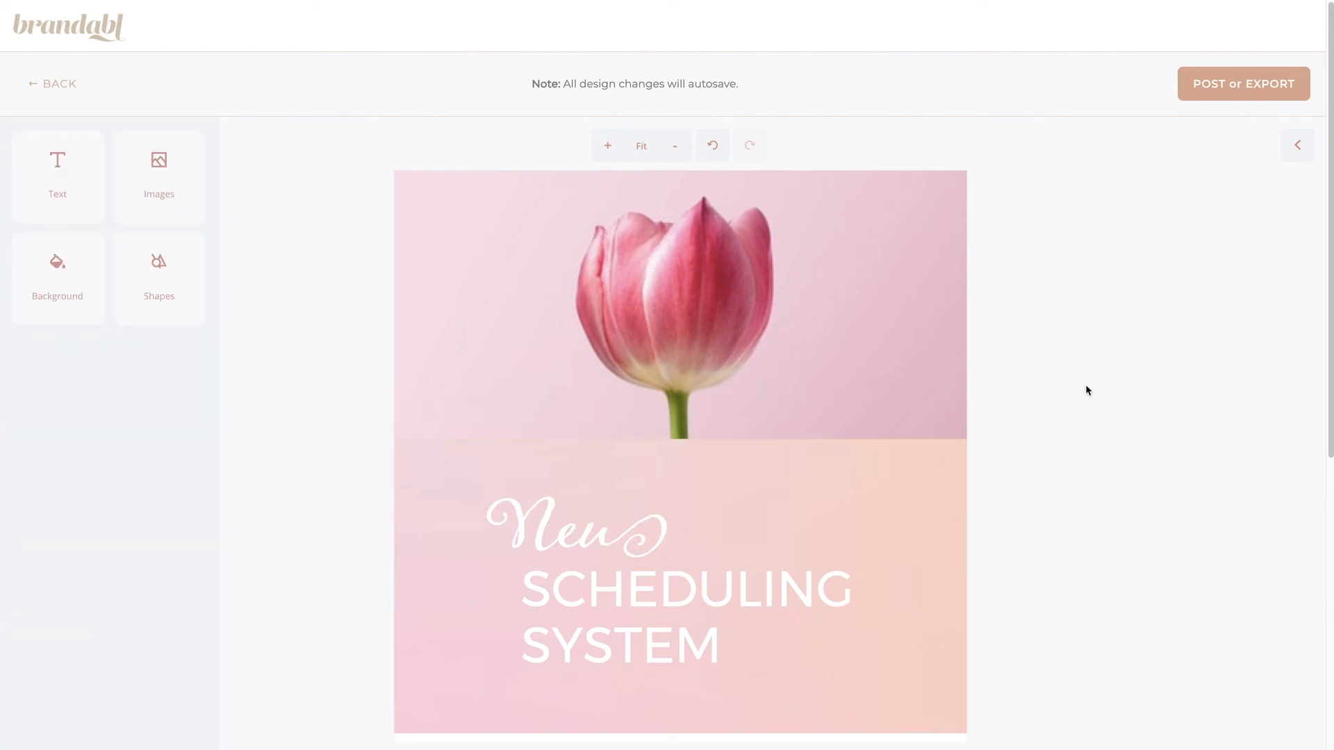